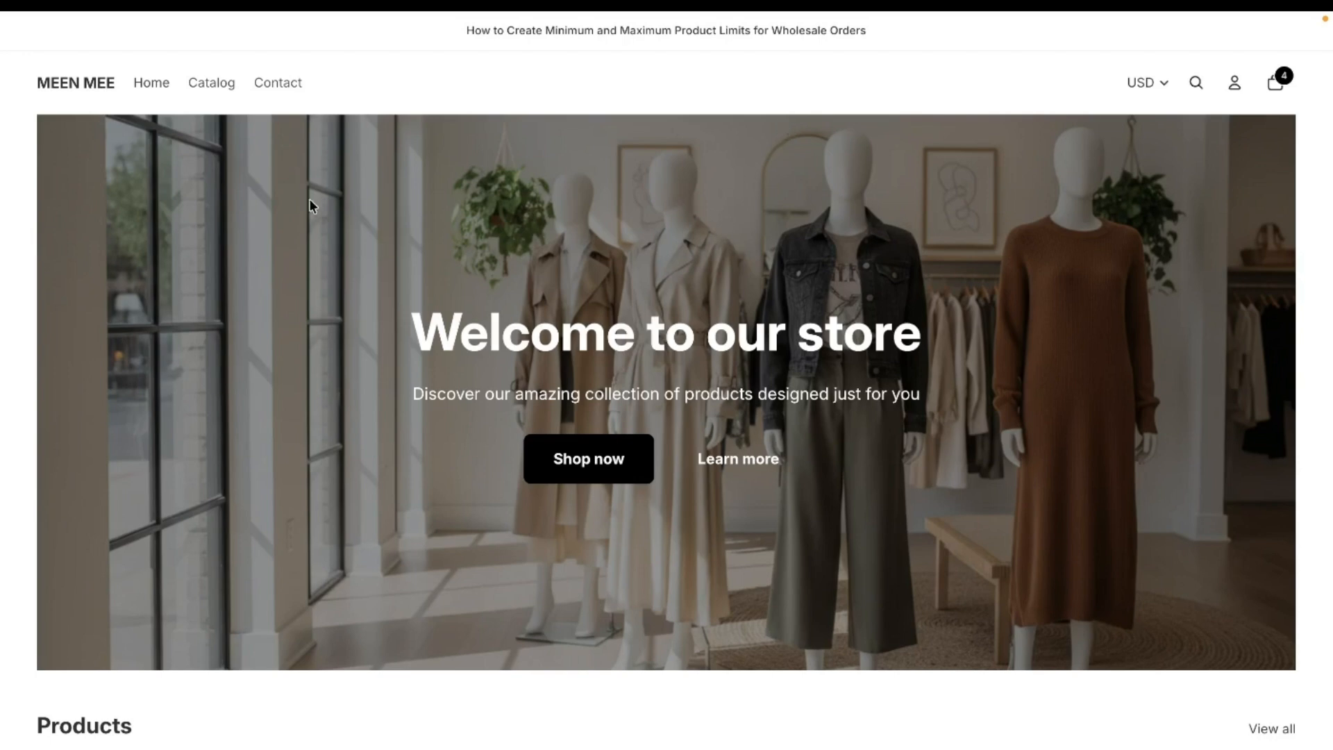
# Step: Switch from the storefront to the BTB Wholesale Order Limit listing and on to that app's home page in the Shopify admin
pyautogui.moveTo(2, 239)
pyautogui.click(63, 372)
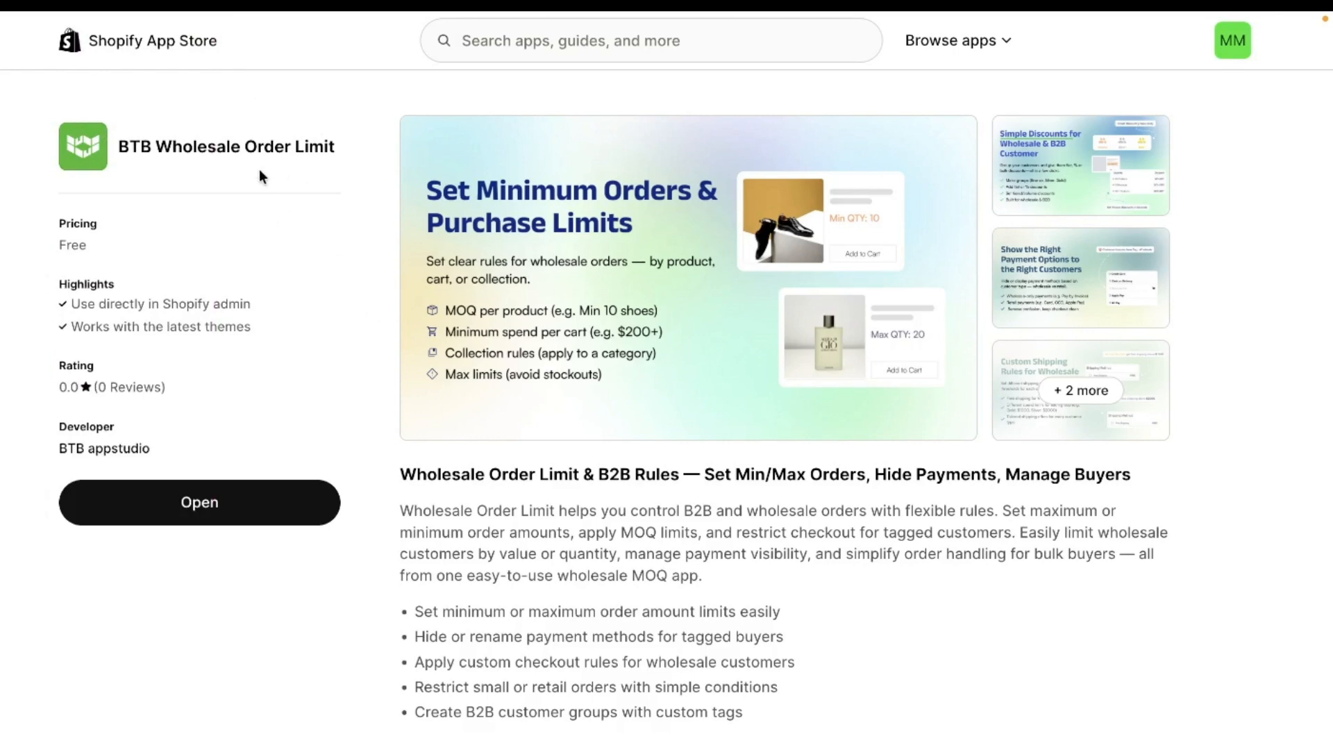
pyautogui.moveTo(2, 180)
pyautogui.click(89, 297)
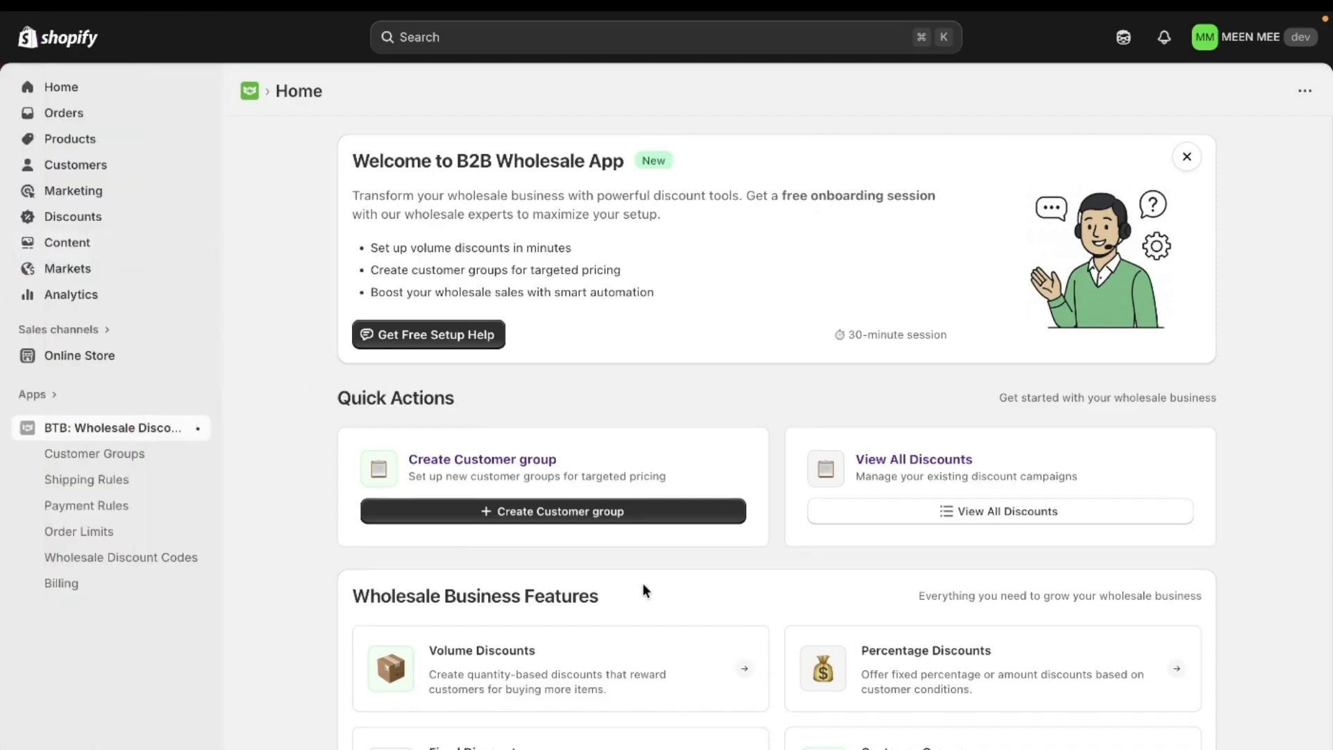
# Step: Start a new order limit rule of the Product limit type in the wholesale app
pyautogui.scroll(-6, 642, 583)
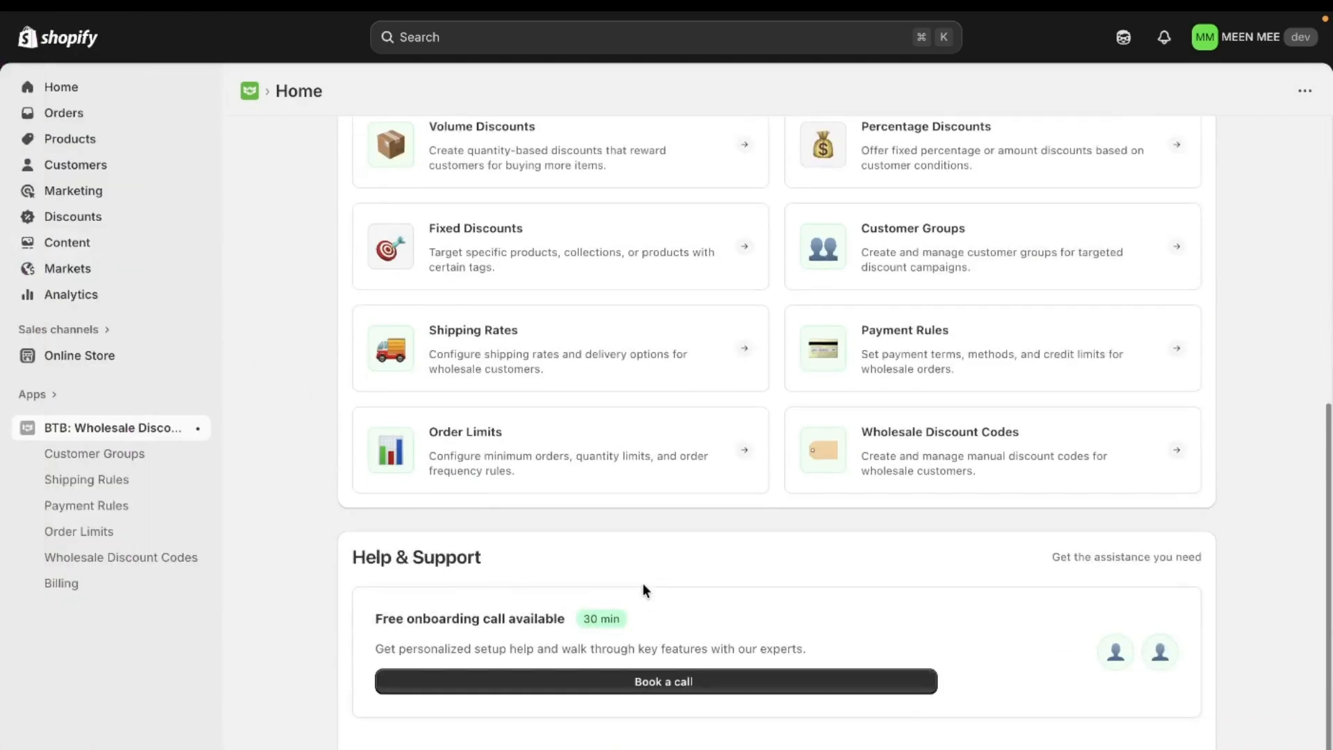
pyautogui.click(477, 458)
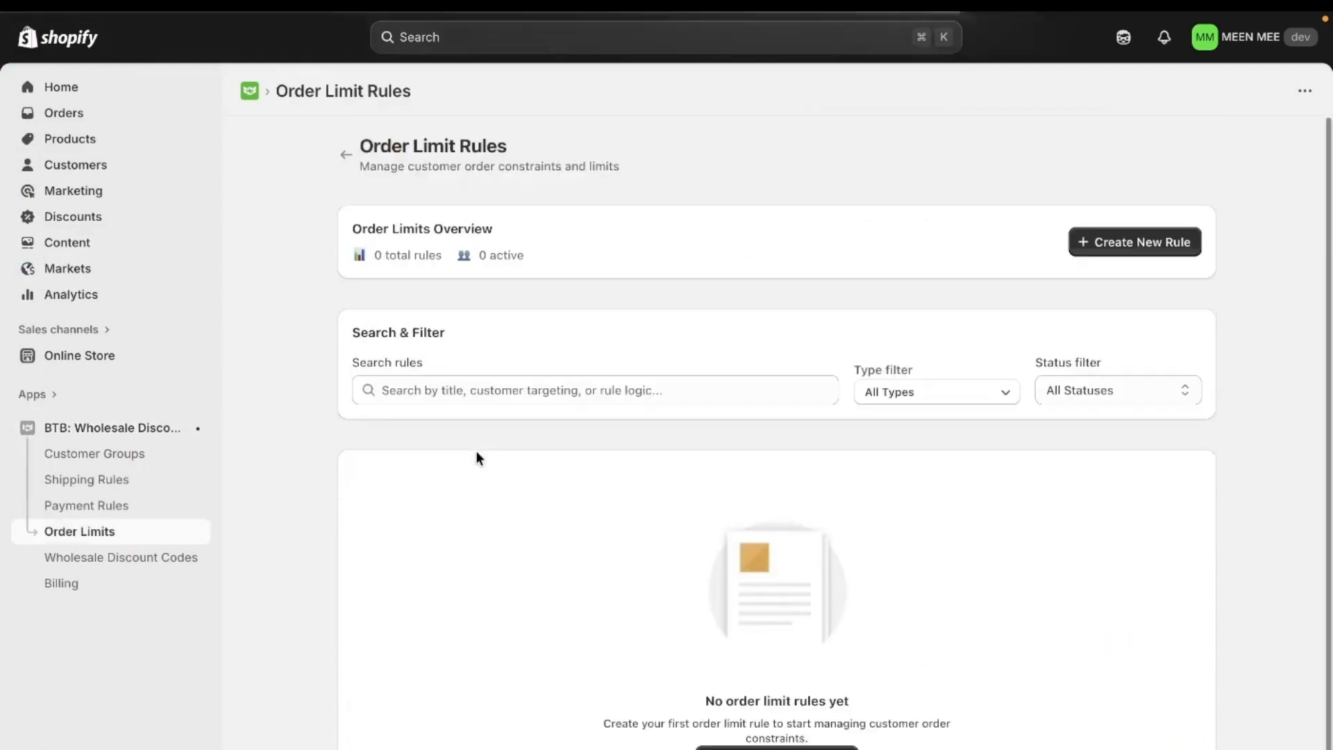
pyautogui.click(1126, 243)
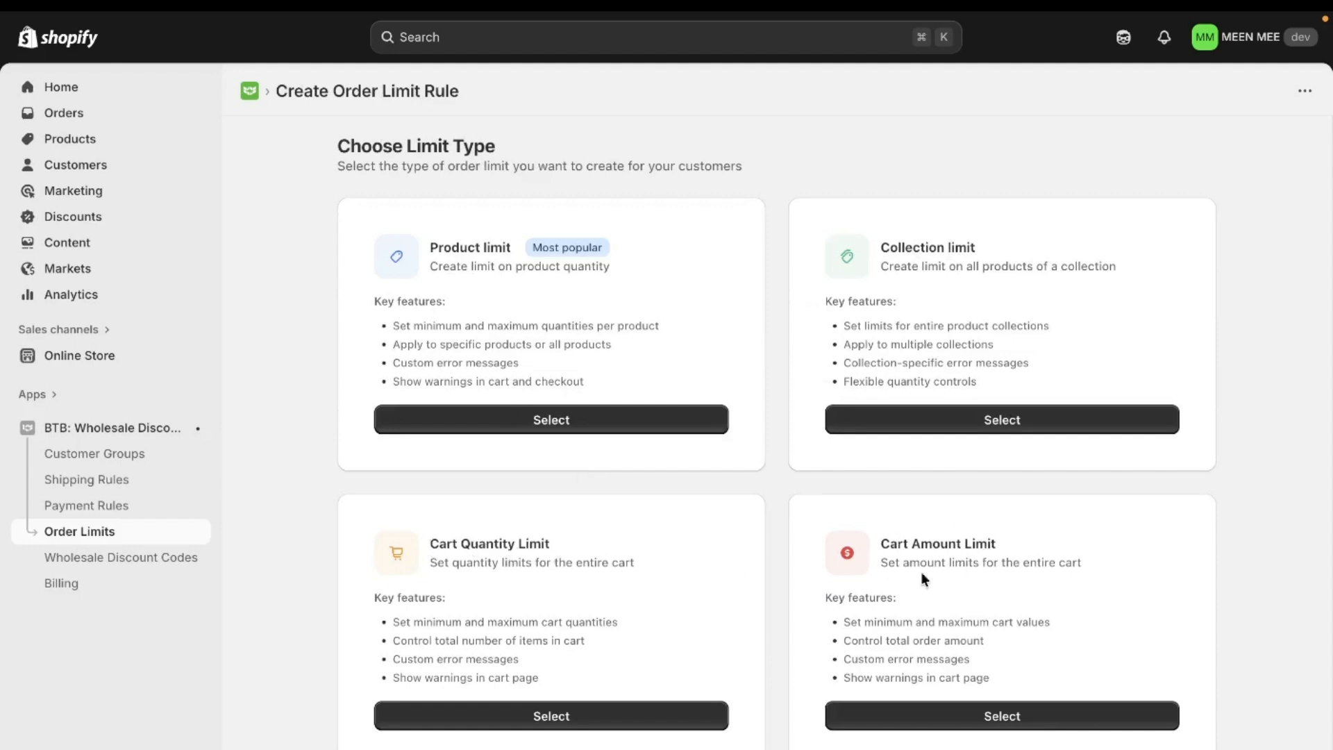
pyautogui.click(634, 422)
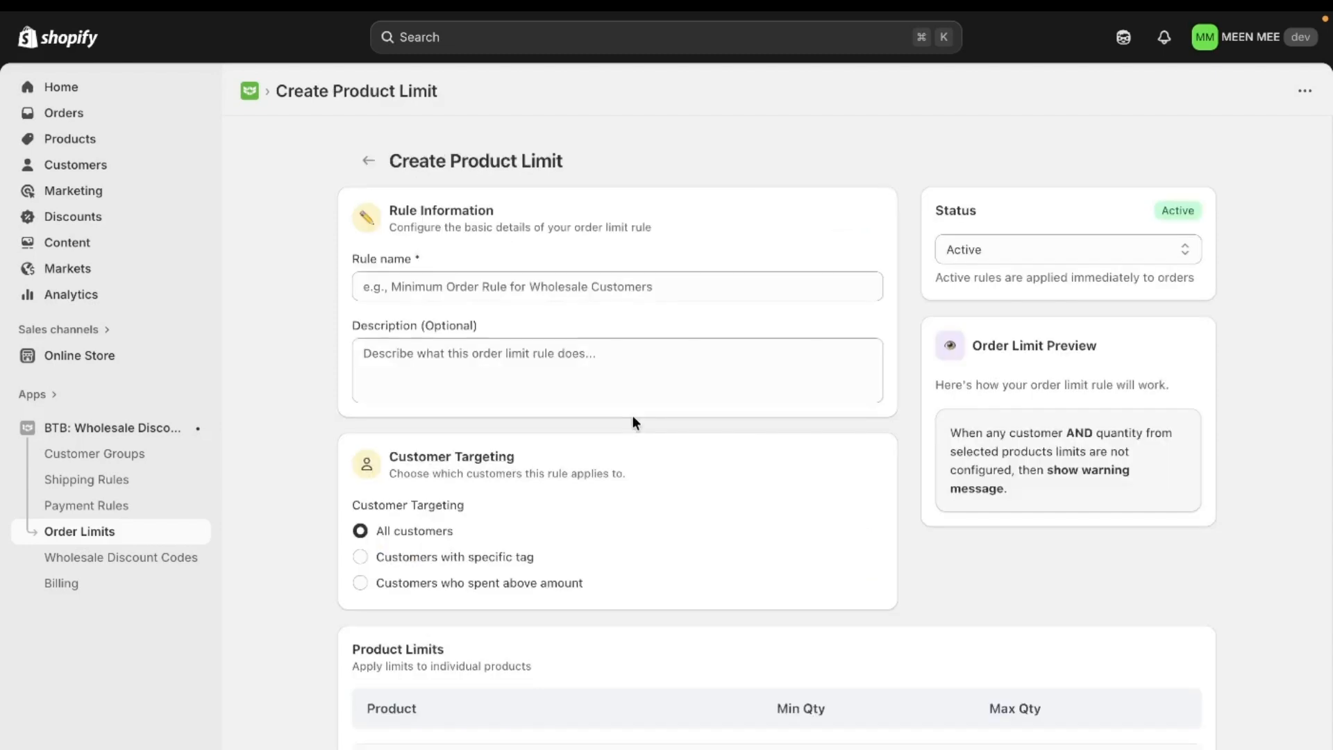
# Step: Name the rule "Minimum and Maximum Order Limit For All the Customers"
pyautogui.scroll(-2, 632, 415)
pyautogui.click(579, 230)
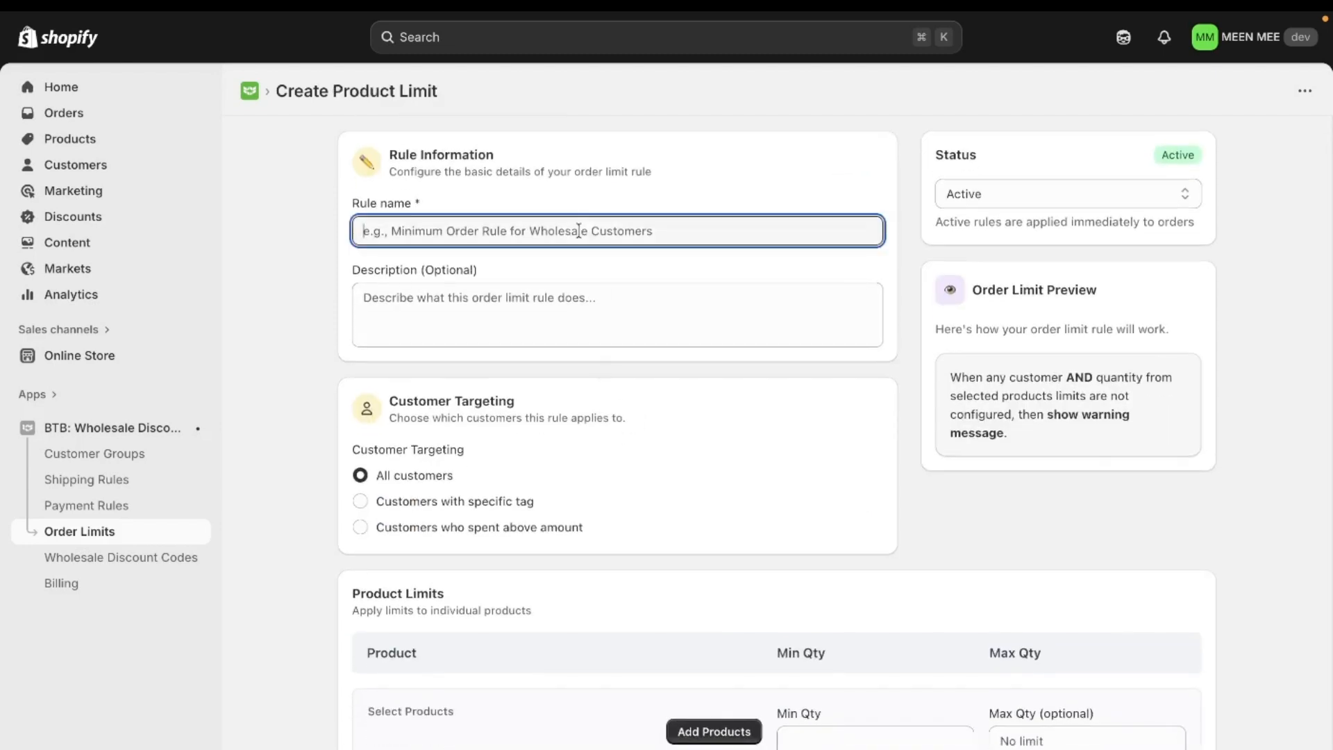
pyautogui.press('capslock')
pyautogui.write('M')
pyautogui.press('capslock')
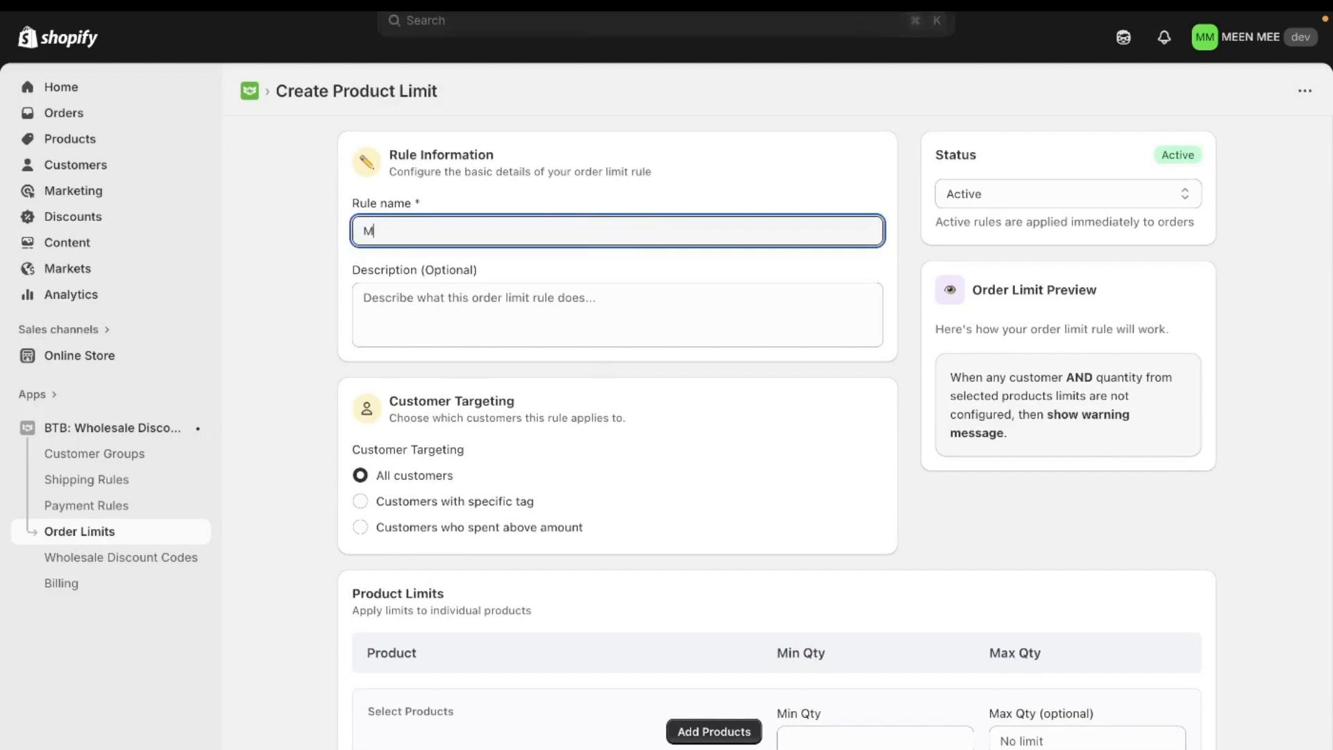
pyautogui.write('ini')
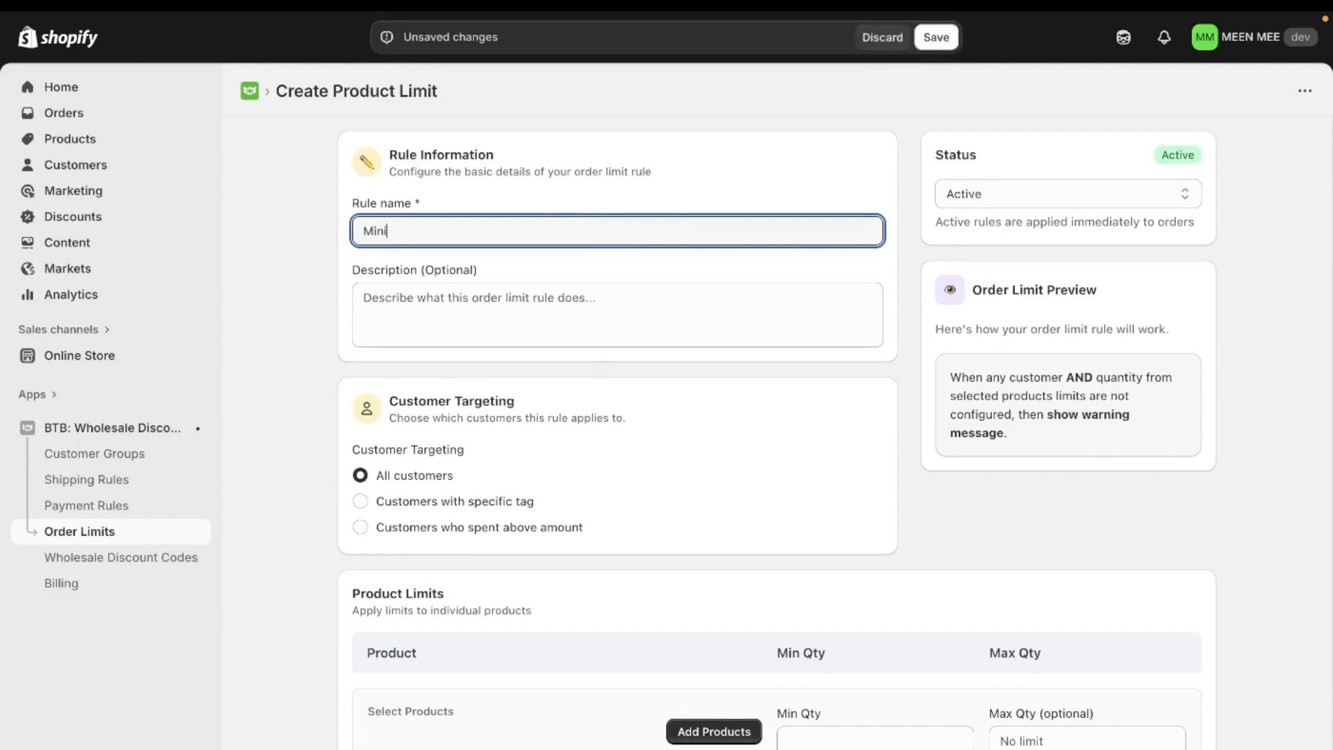
pyautogui.write('mum and Maximum Order ')
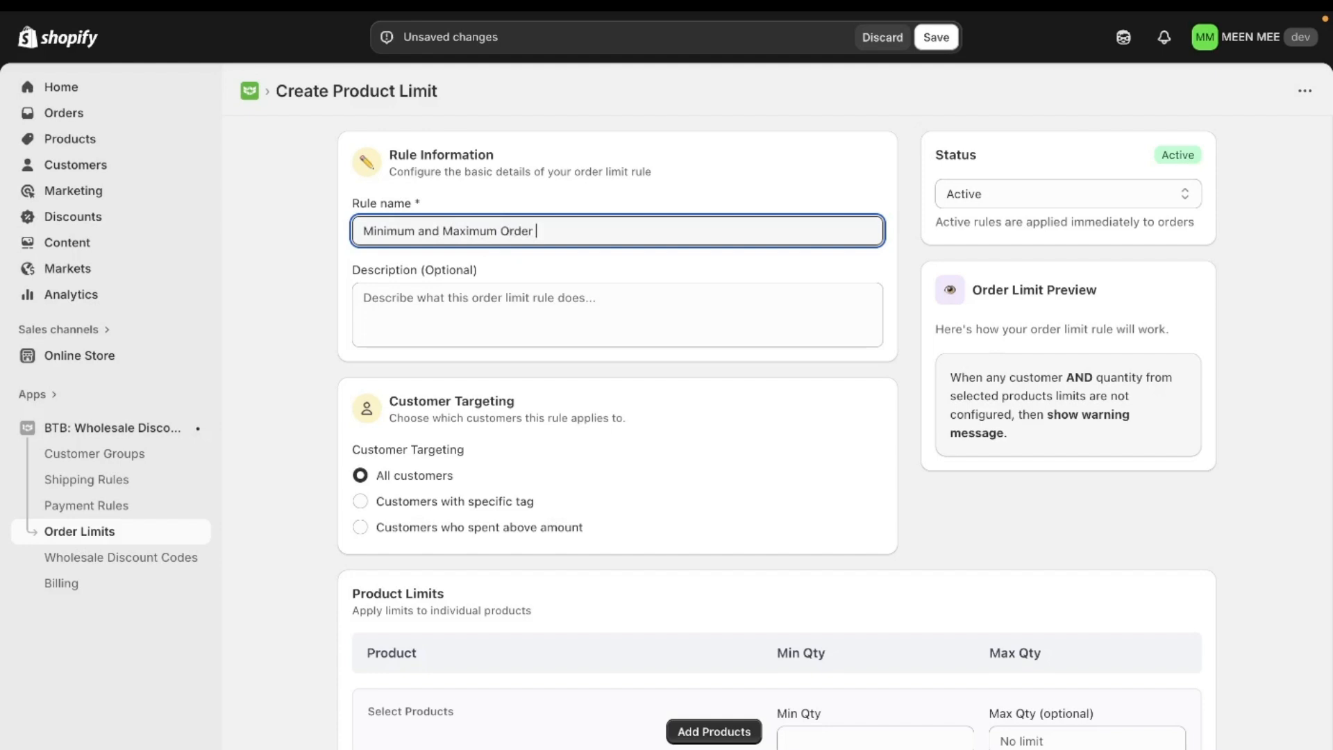
pyautogui.write('Limit For All the Customers')
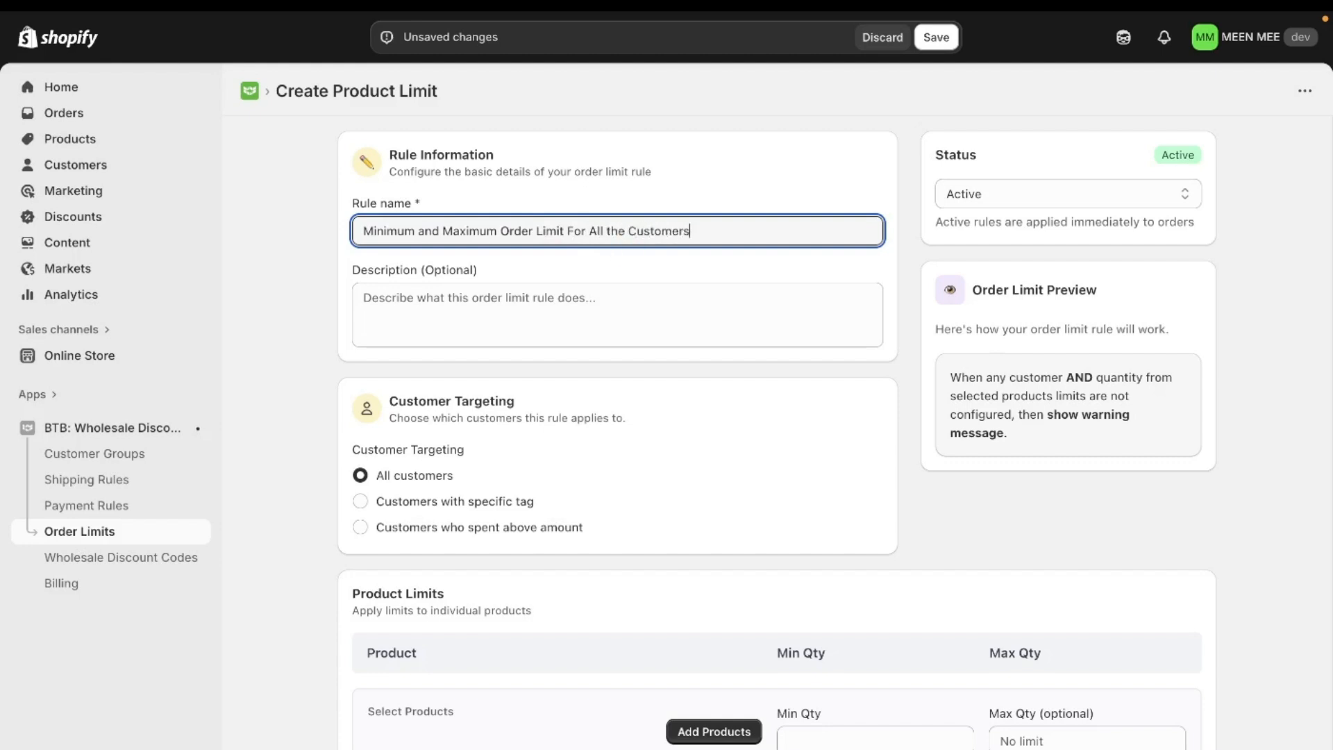
# Step: Enter the rule description "Rule set for minimum quantity of 5 and Maximum of 10 for All the customers"
pyautogui.click(638, 313)
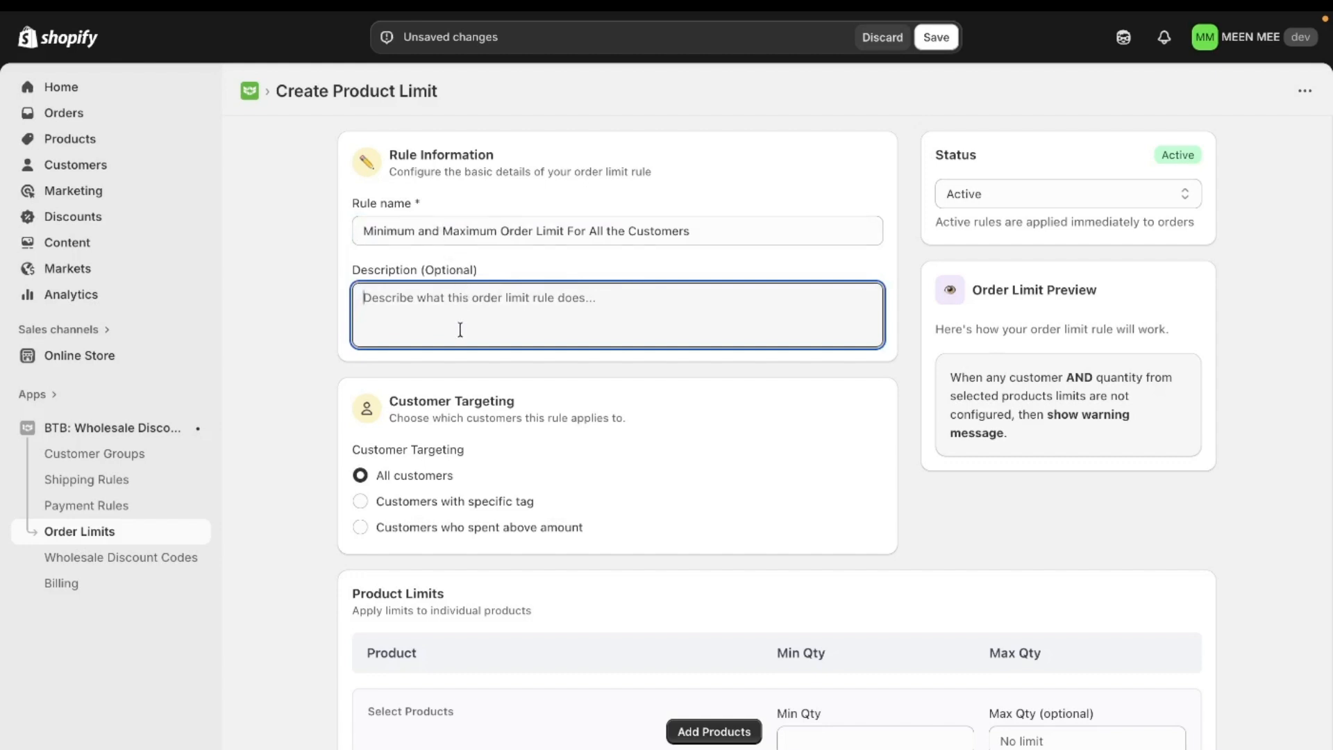
pyautogui.scroll(-1, 451, 323)
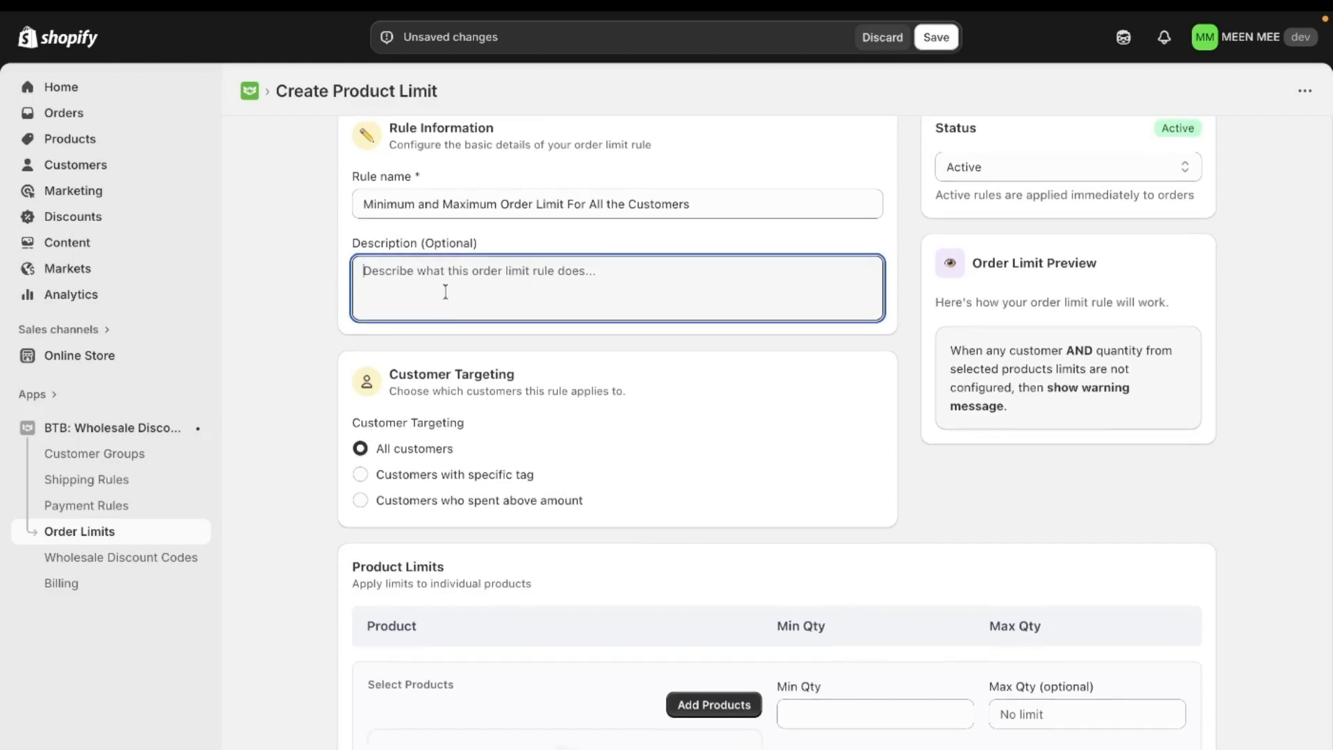
pyautogui.write('Mi')
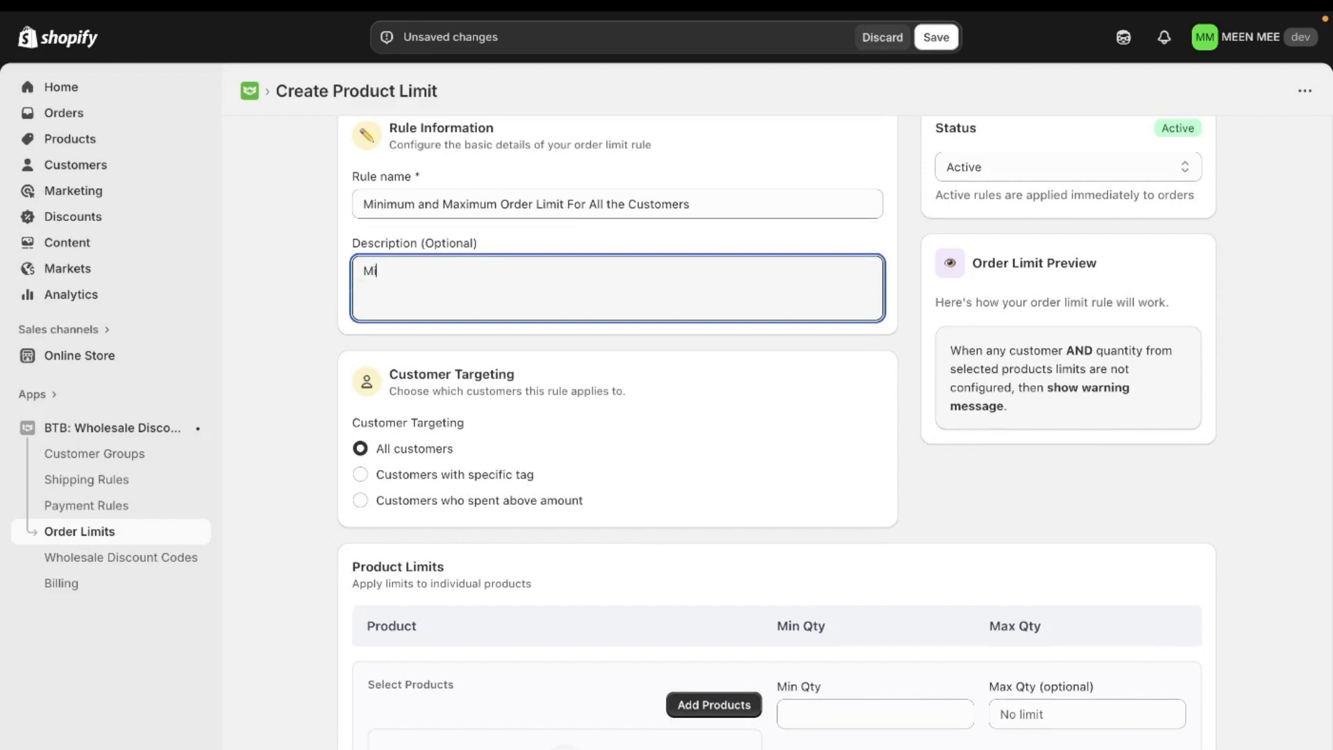
pyautogui.write('mum')
pyautogui.press('BackSpace')
pyautogui.press('BackSpace')
pyautogui.press('BackSpace')
pyautogui.press('BackSpace')
pyautogui.press('BackSpace')
pyautogui.press('BackSpace')
pyautogui.write('Rule set for minimum quan')
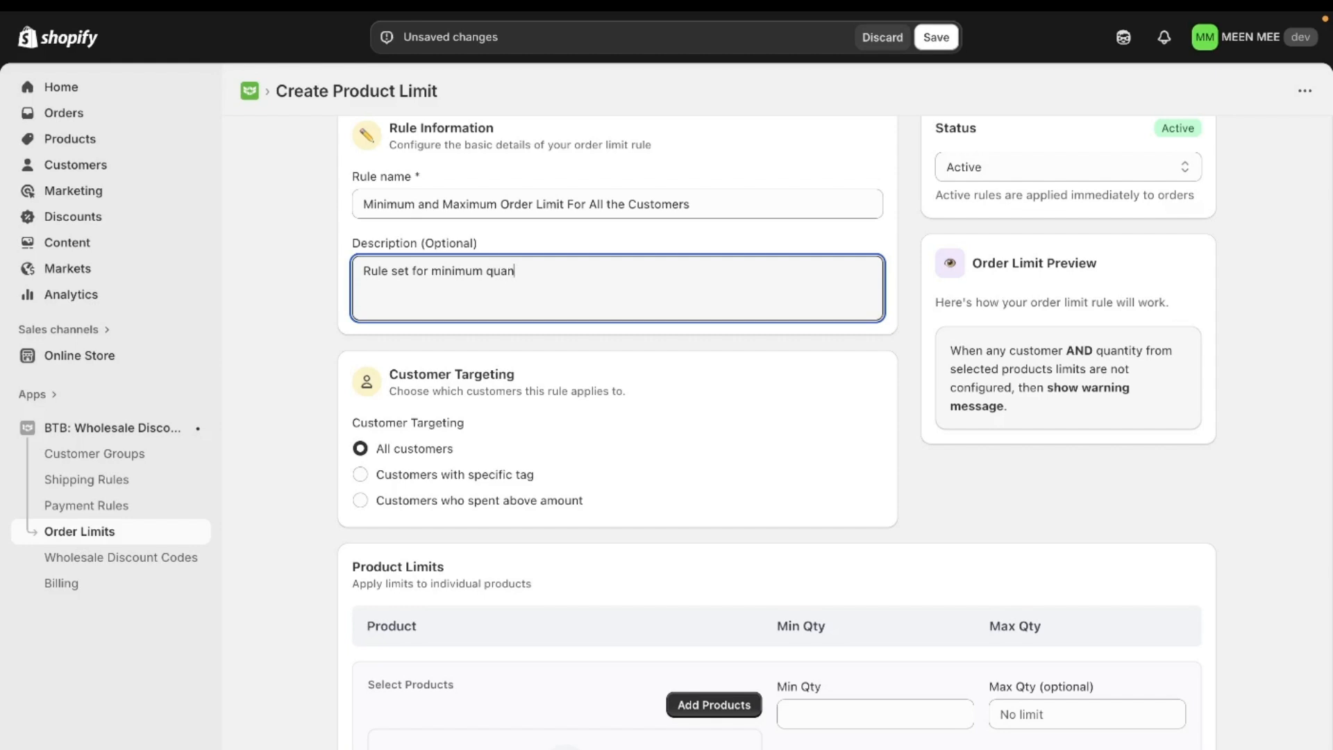
pyautogui.write('tity of 5 and Maximum')
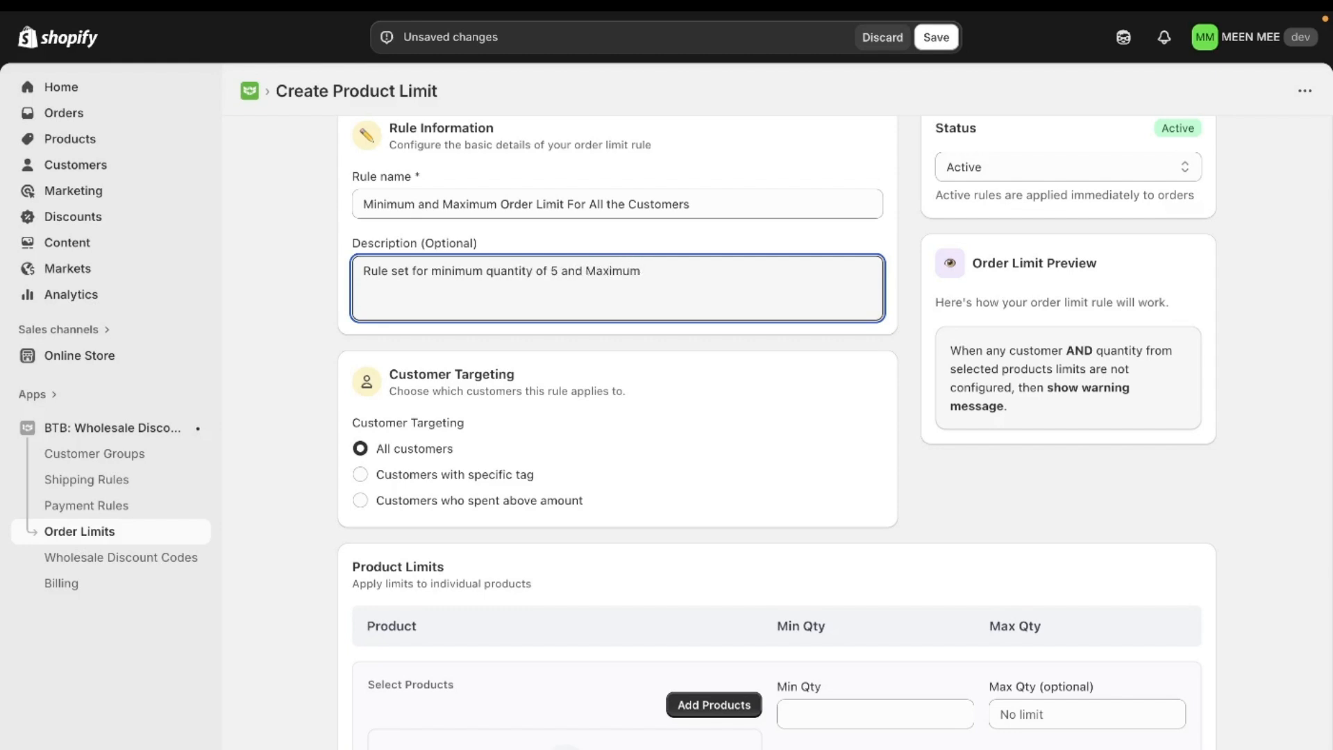
pyautogui.write(' of 10 for All the customers')
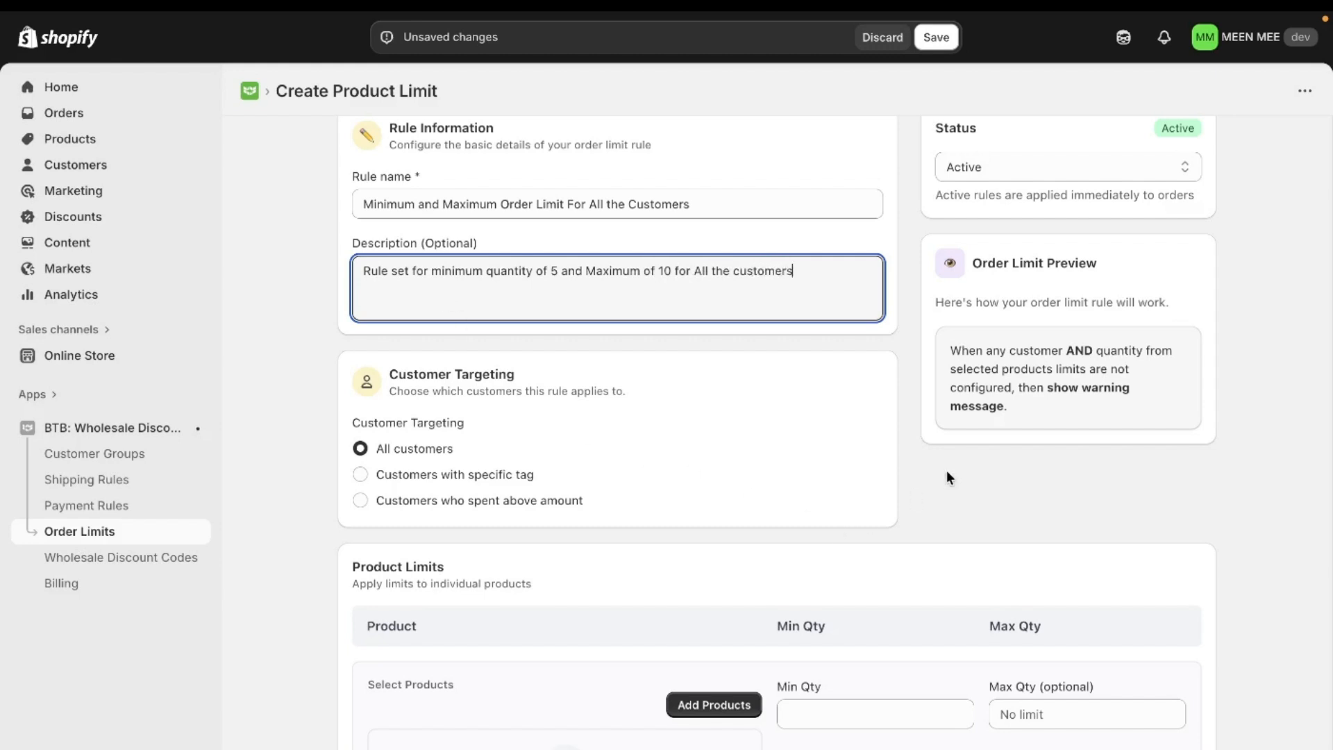
pyautogui.click(960, 469)
# Step: Add both 1Tuck Tapered Pants products, priced 14,500 and 20,045, to the rule's product limits
pyautogui.scroll(-3, 739, 440)
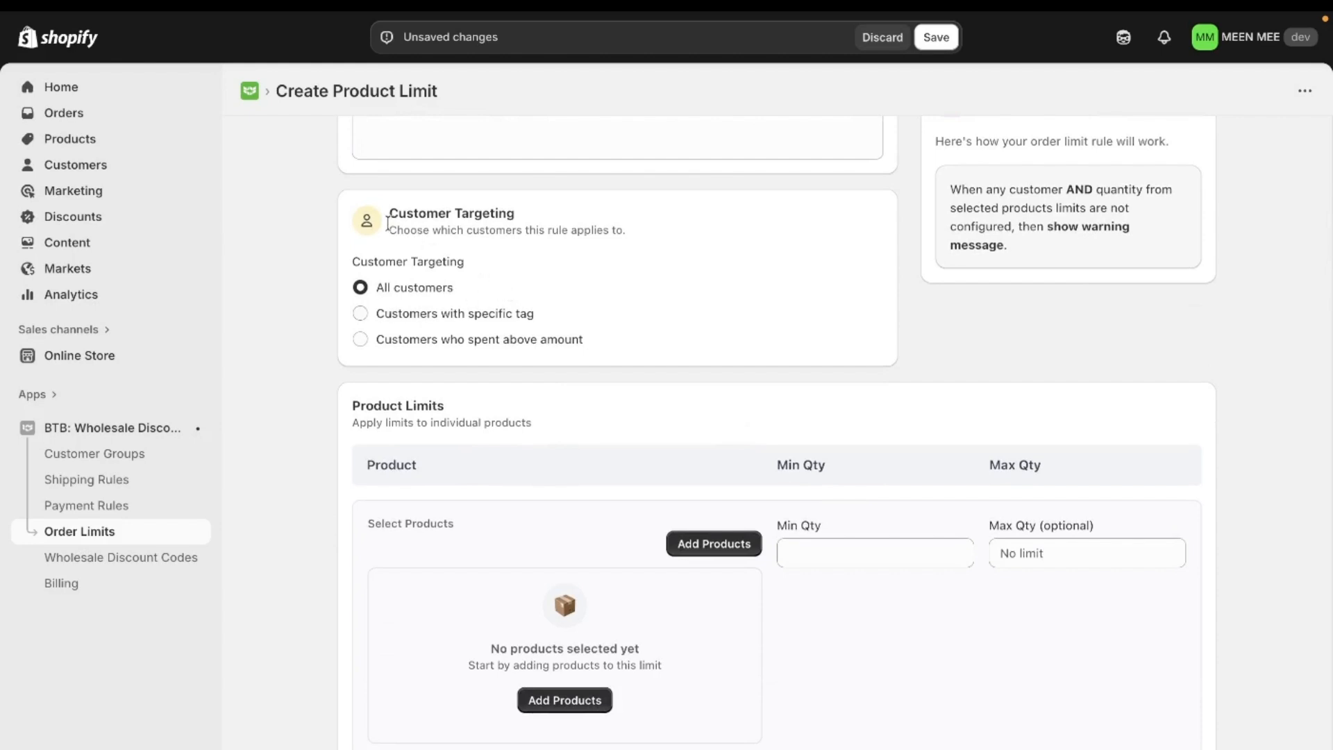
pyautogui.scroll(1, 545, 222)
pyautogui.scroll(1, 548, 219)
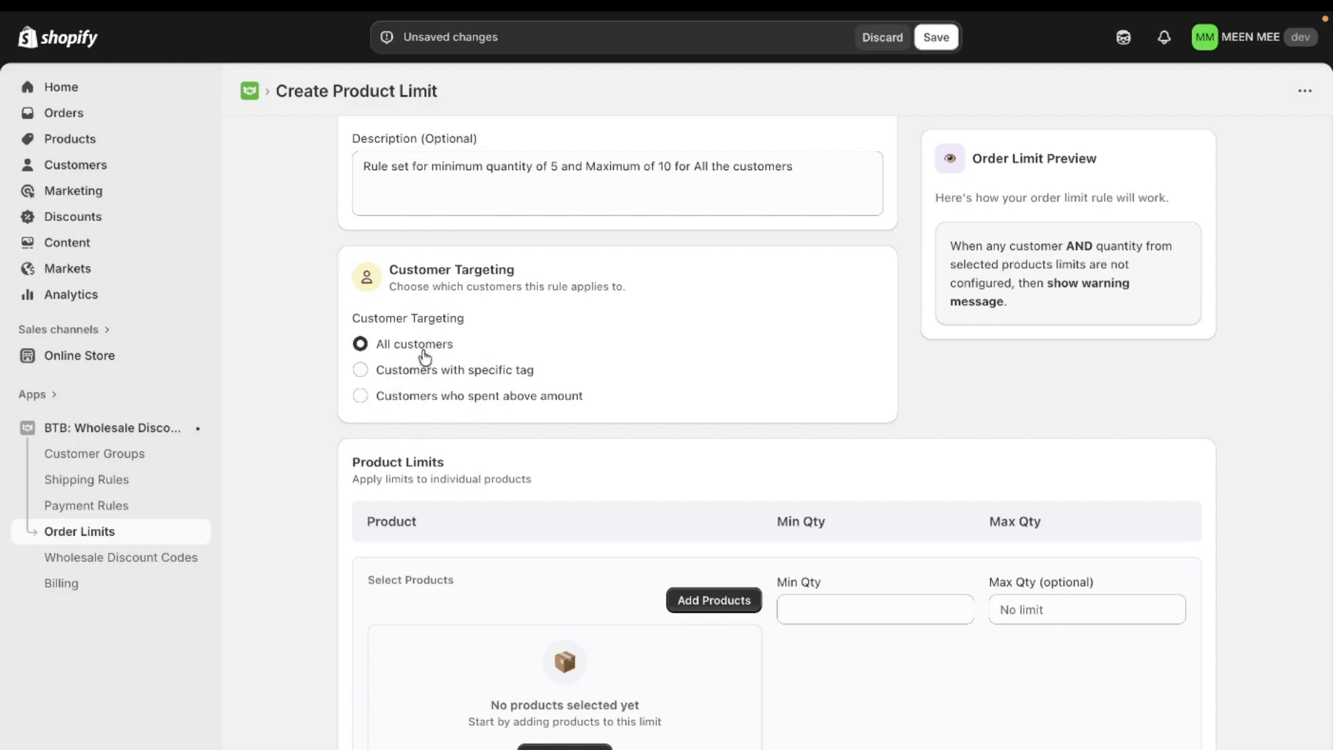
pyautogui.scroll(1, 427, 350)
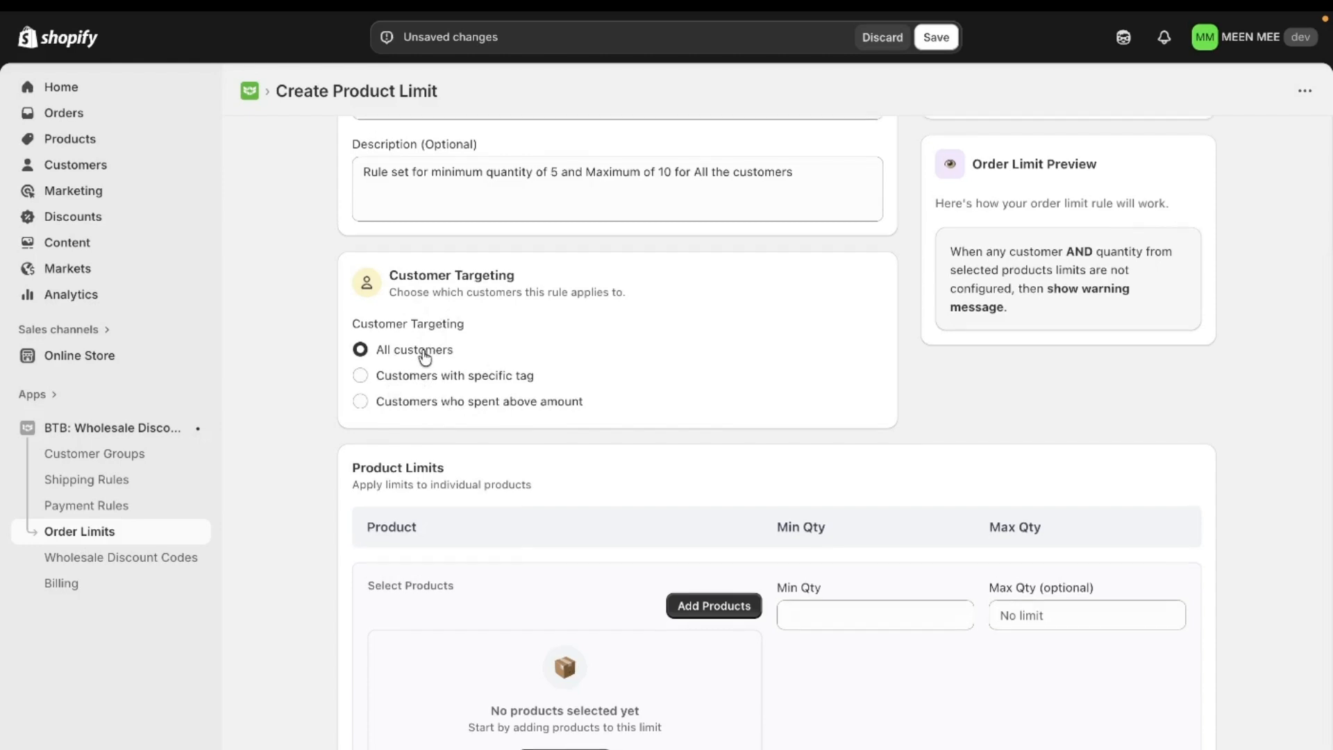
pyautogui.scroll(-1, 479, 409)
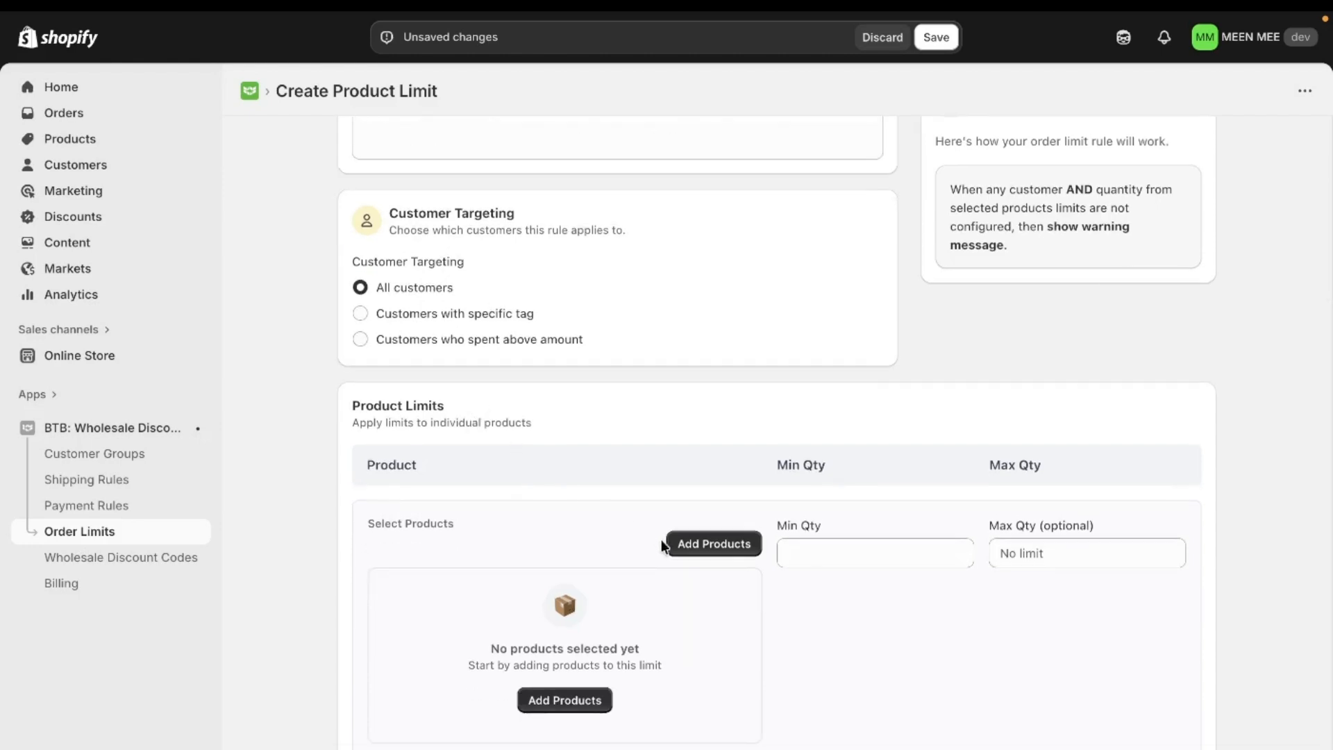
pyautogui.click(725, 548)
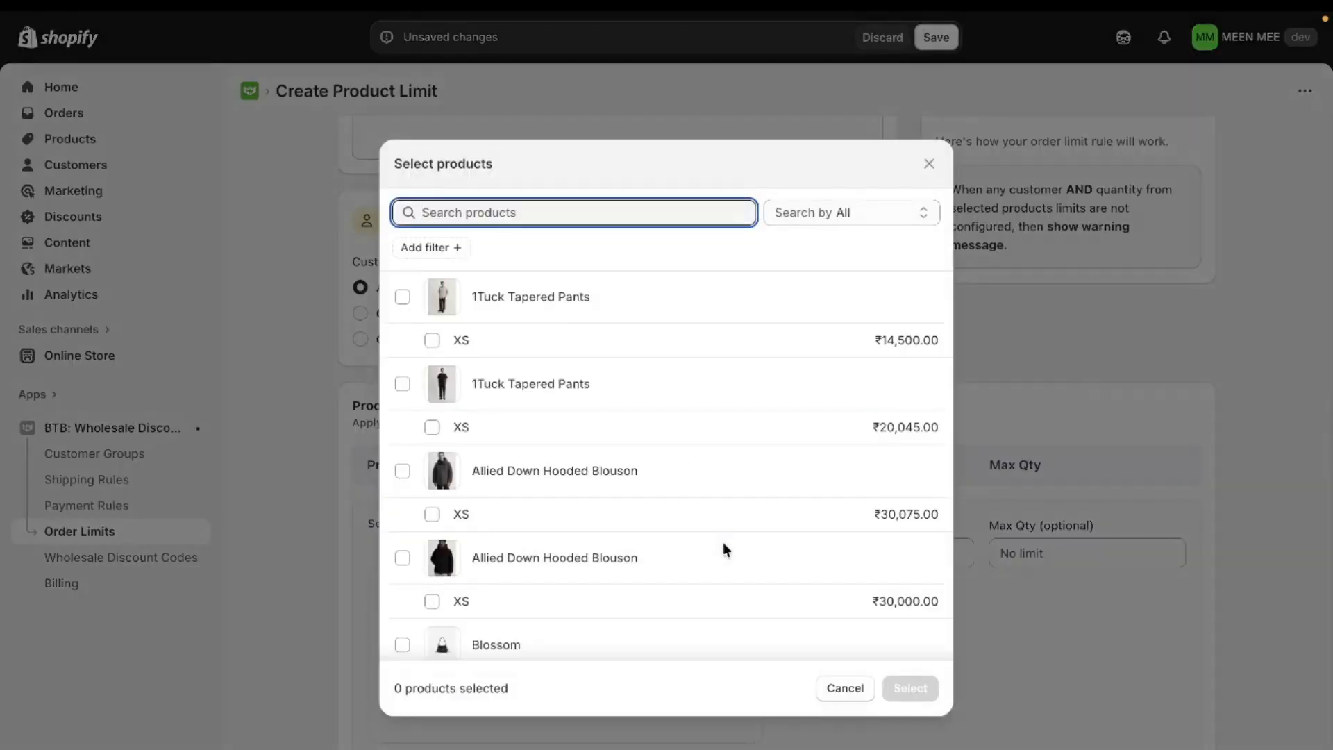
pyautogui.scroll(-1, 723, 543)
pyautogui.scroll(-2, 722, 542)
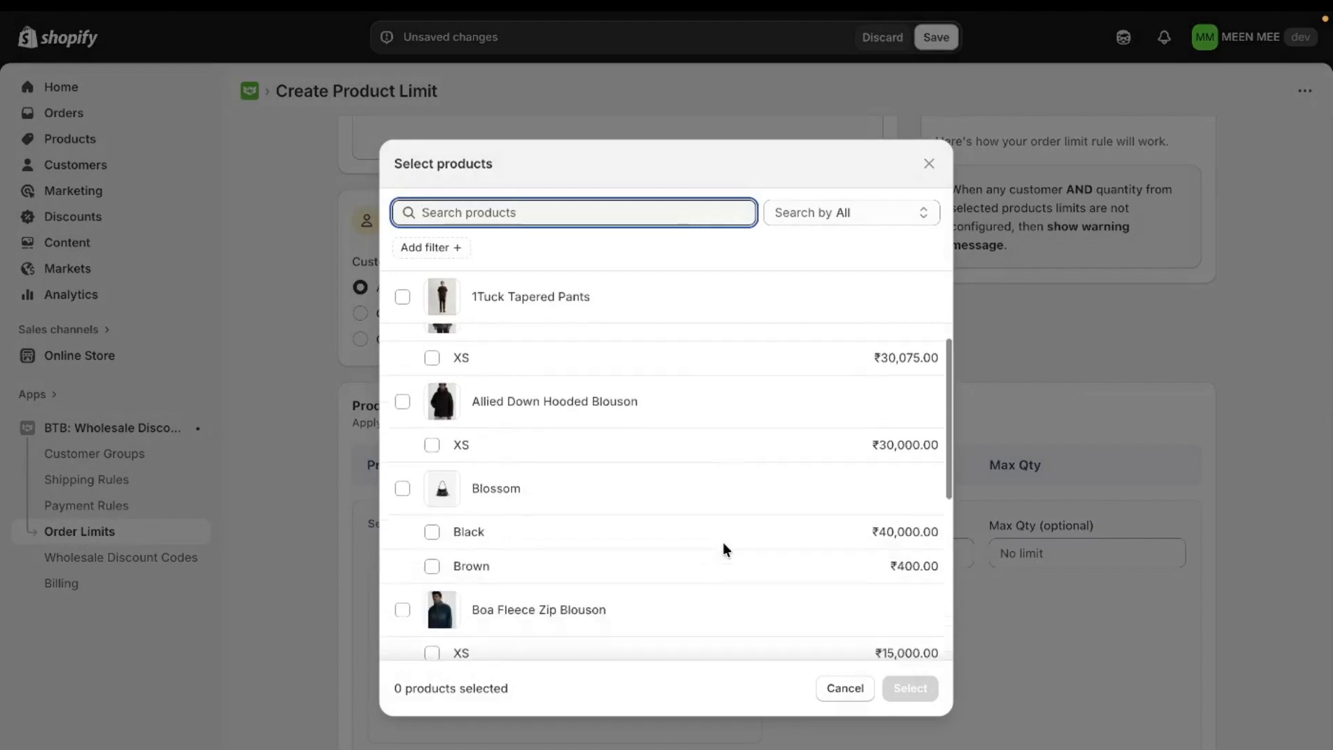
pyautogui.scroll(3, 722, 543)
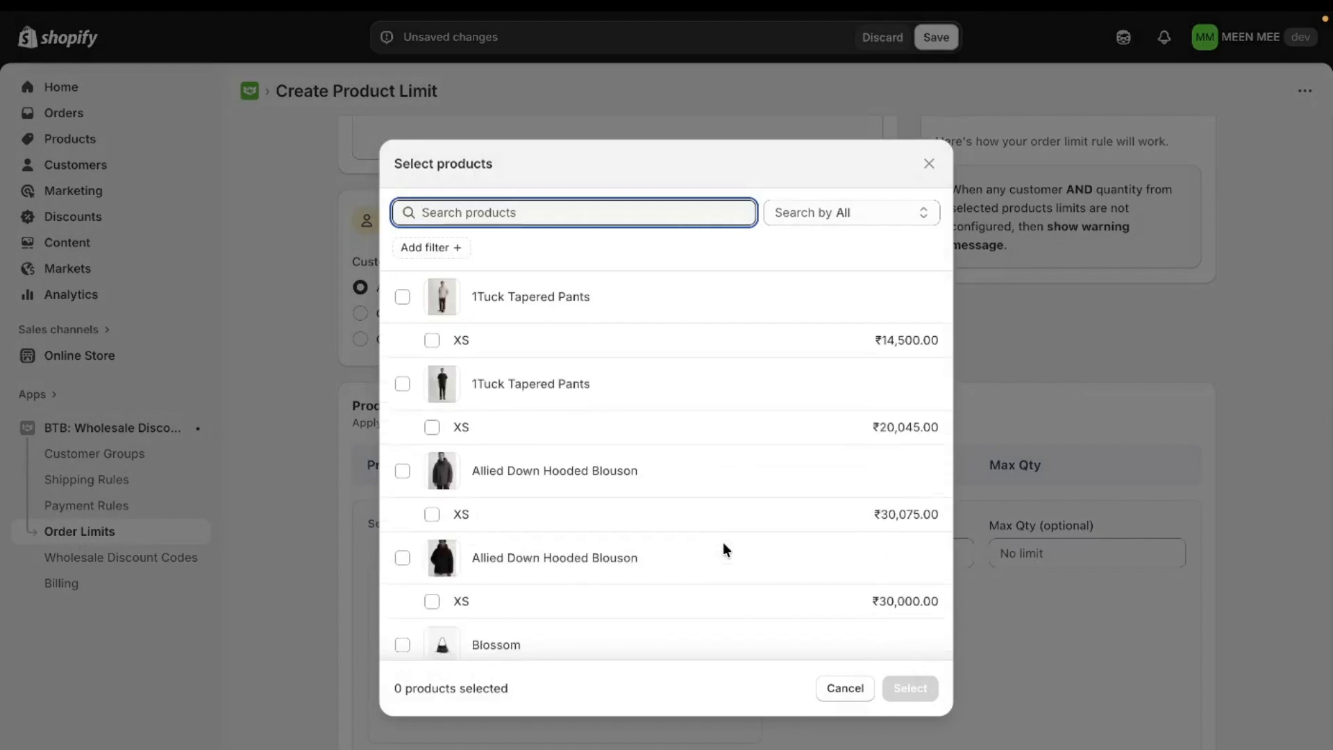
pyautogui.scroll(-4, 722, 543)
pyautogui.scroll(-3, 723, 543)
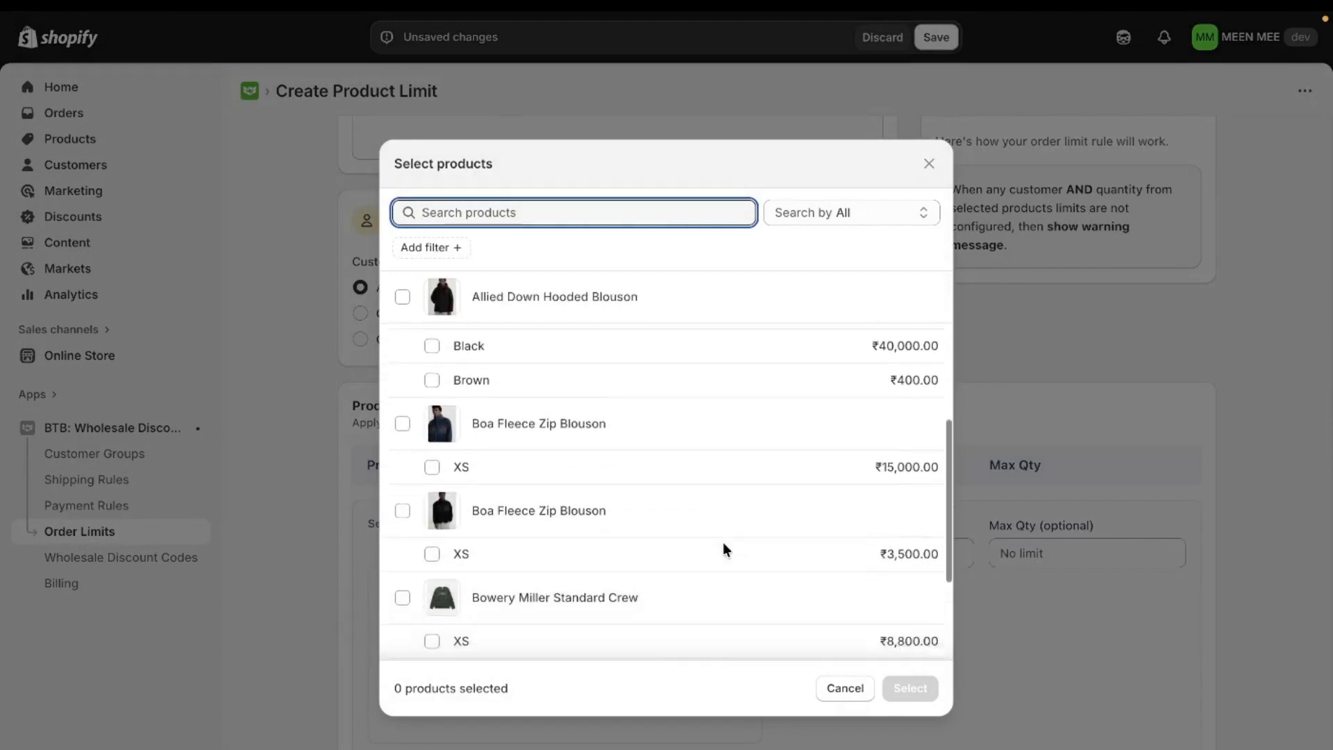
pyautogui.scroll(-2, 723, 543)
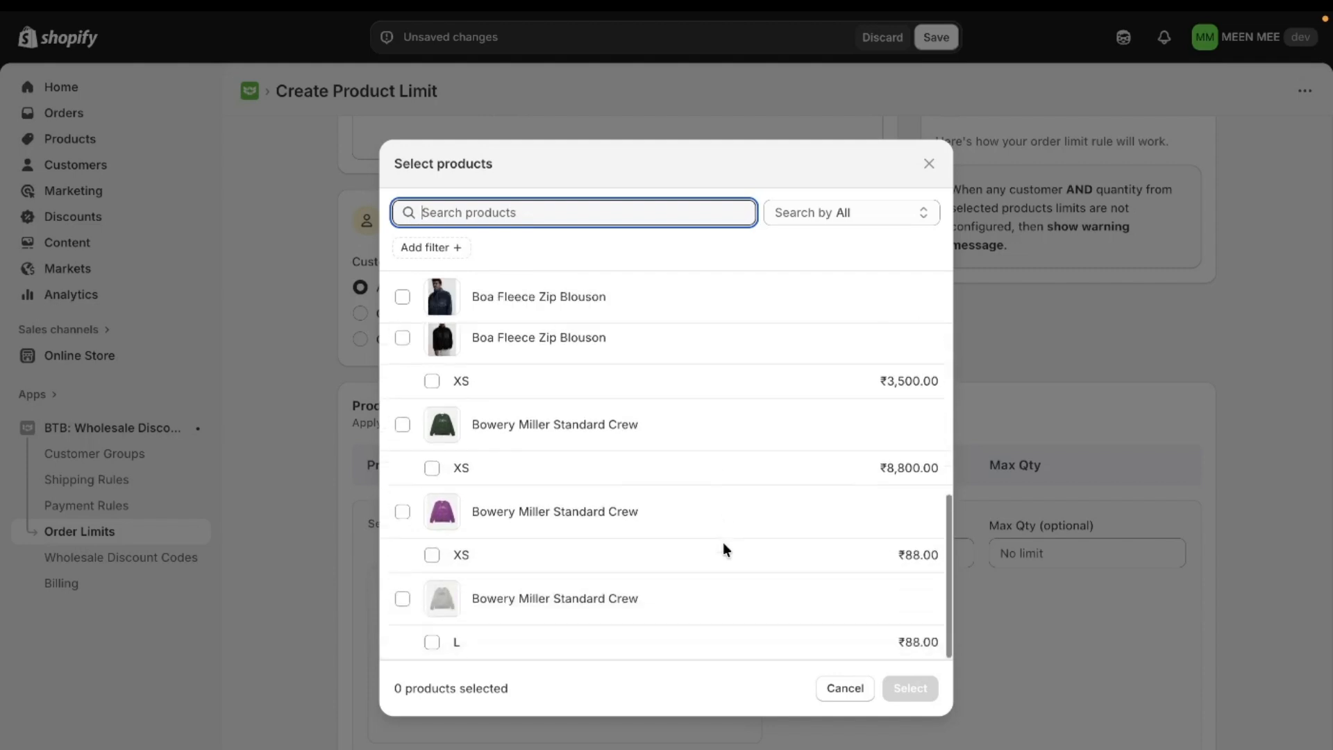
pyautogui.scroll(6, 723, 543)
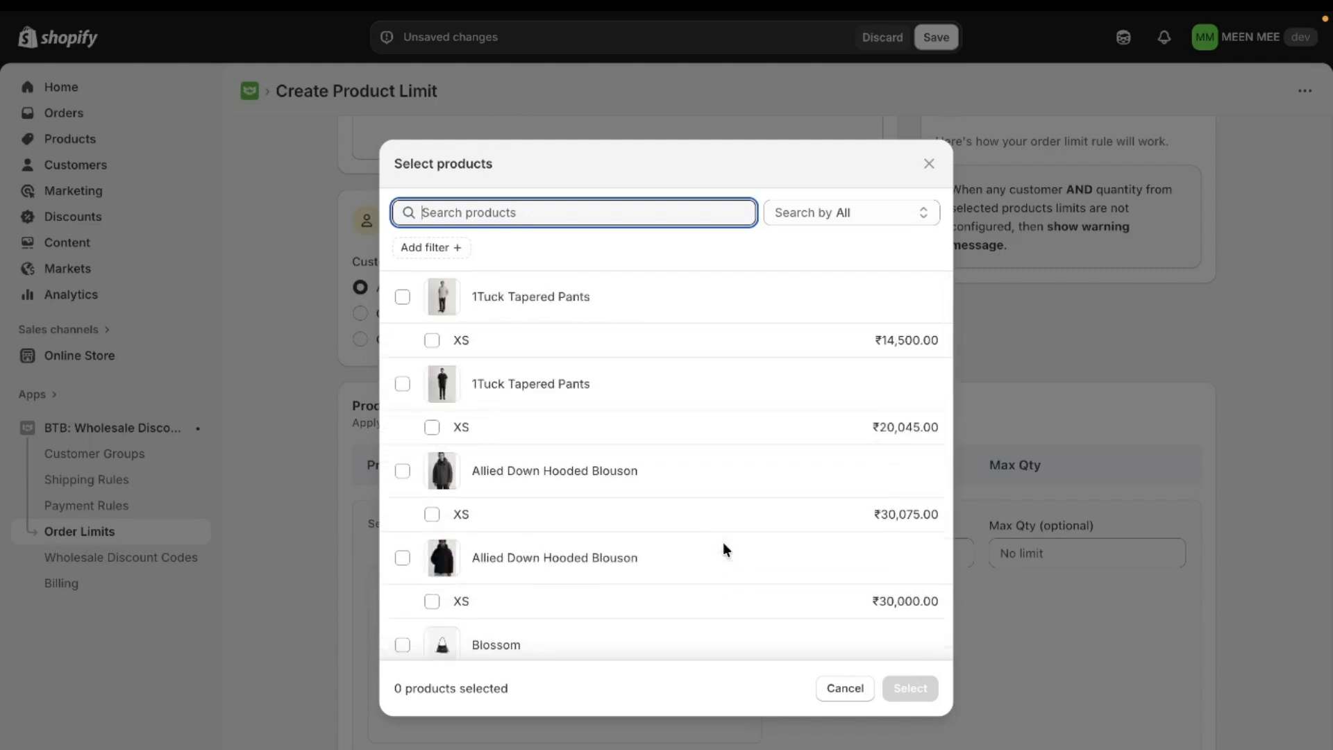
pyautogui.click(477, 297)
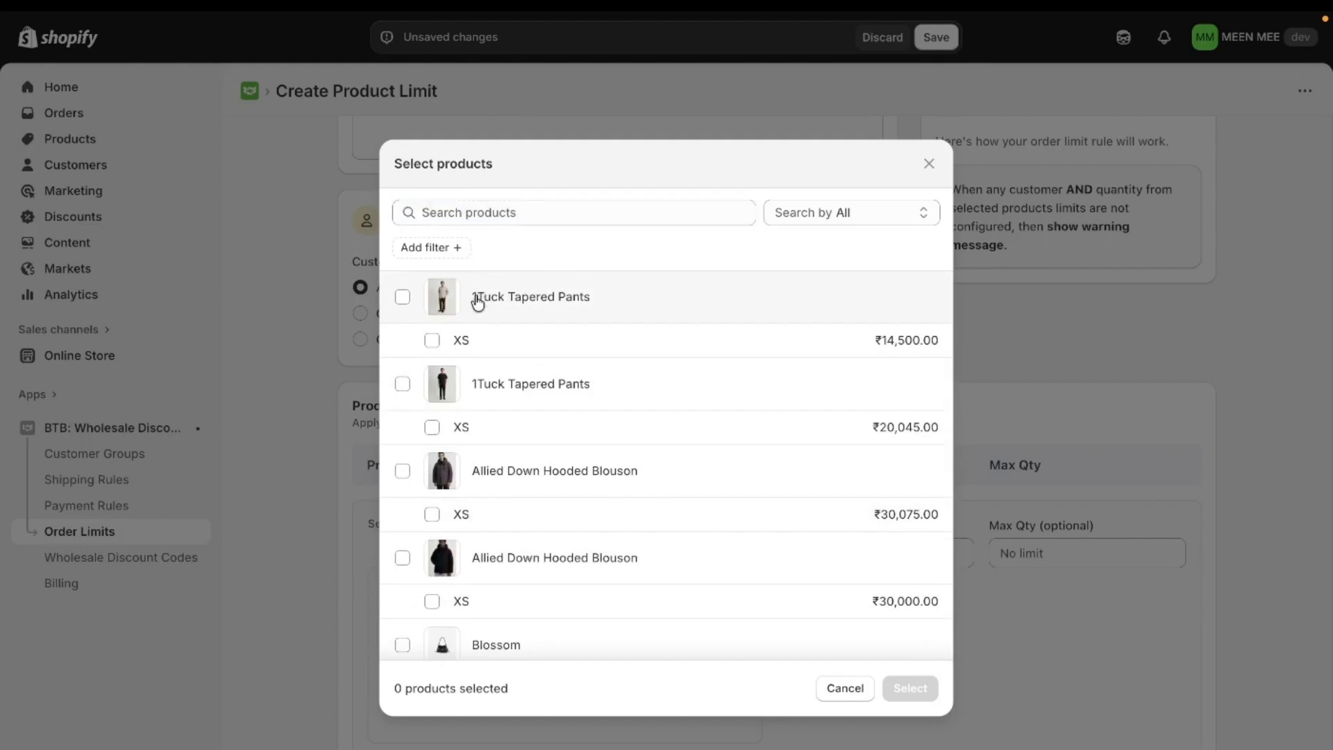
pyautogui.click(497, 378)
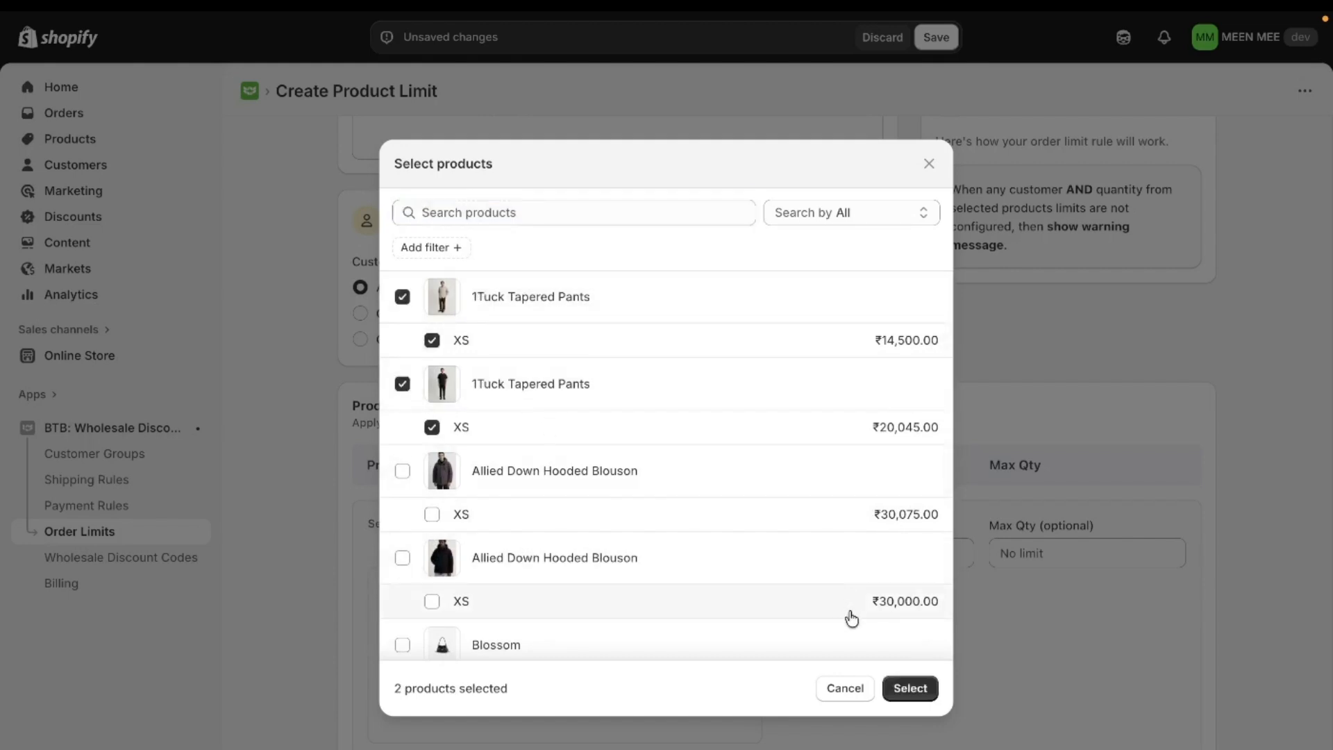
pyautogui.click(911, 688)
# Step: Set the selected products' minimum quantity to 5 and maximum quantity to 10
pyautogui.click(827, 592)
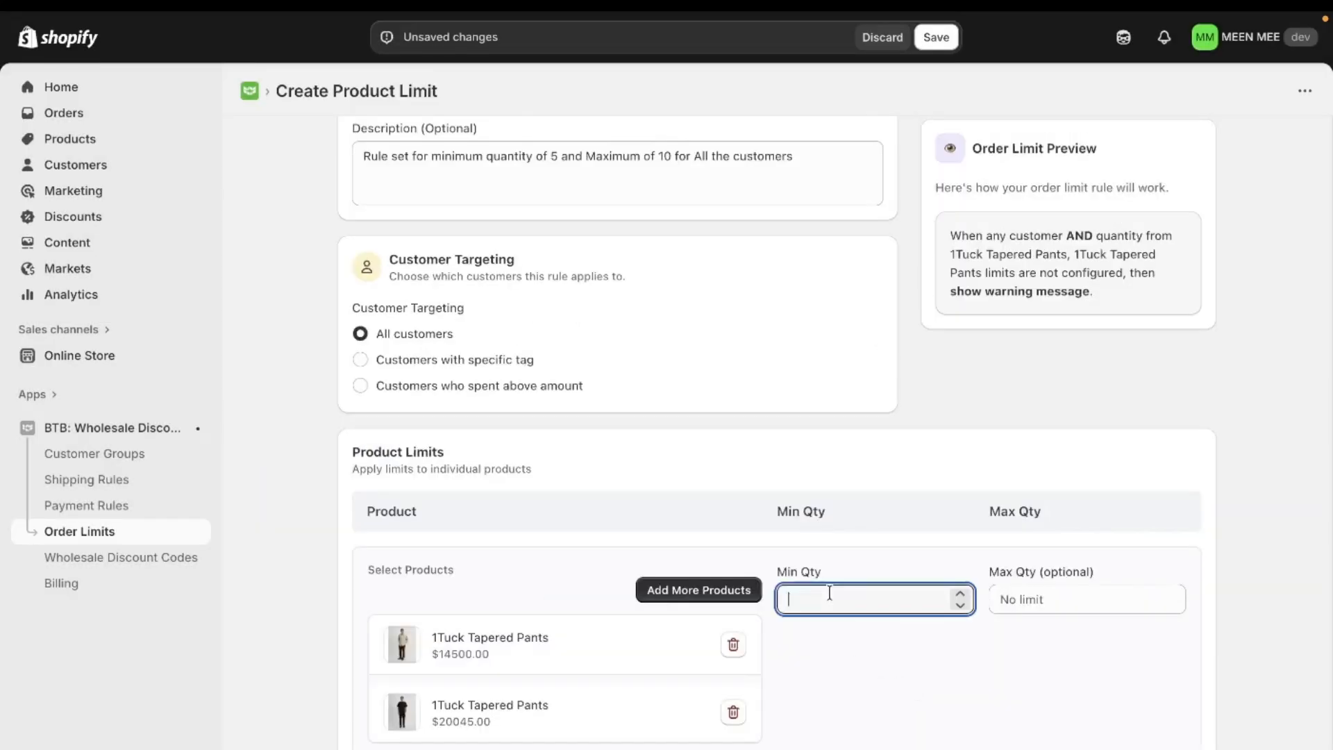
pyautogui.write('5')
pyautogui.click(1037, 601)
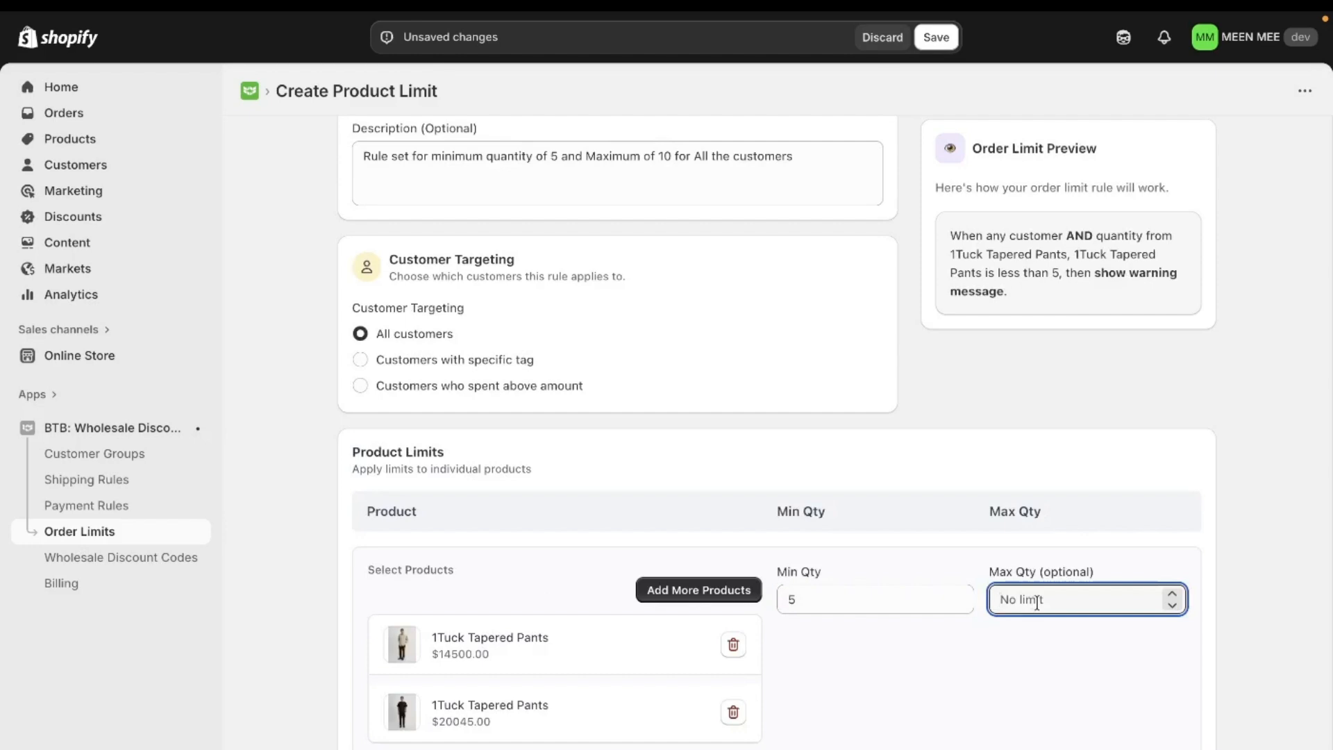
pyautogui.write('10')
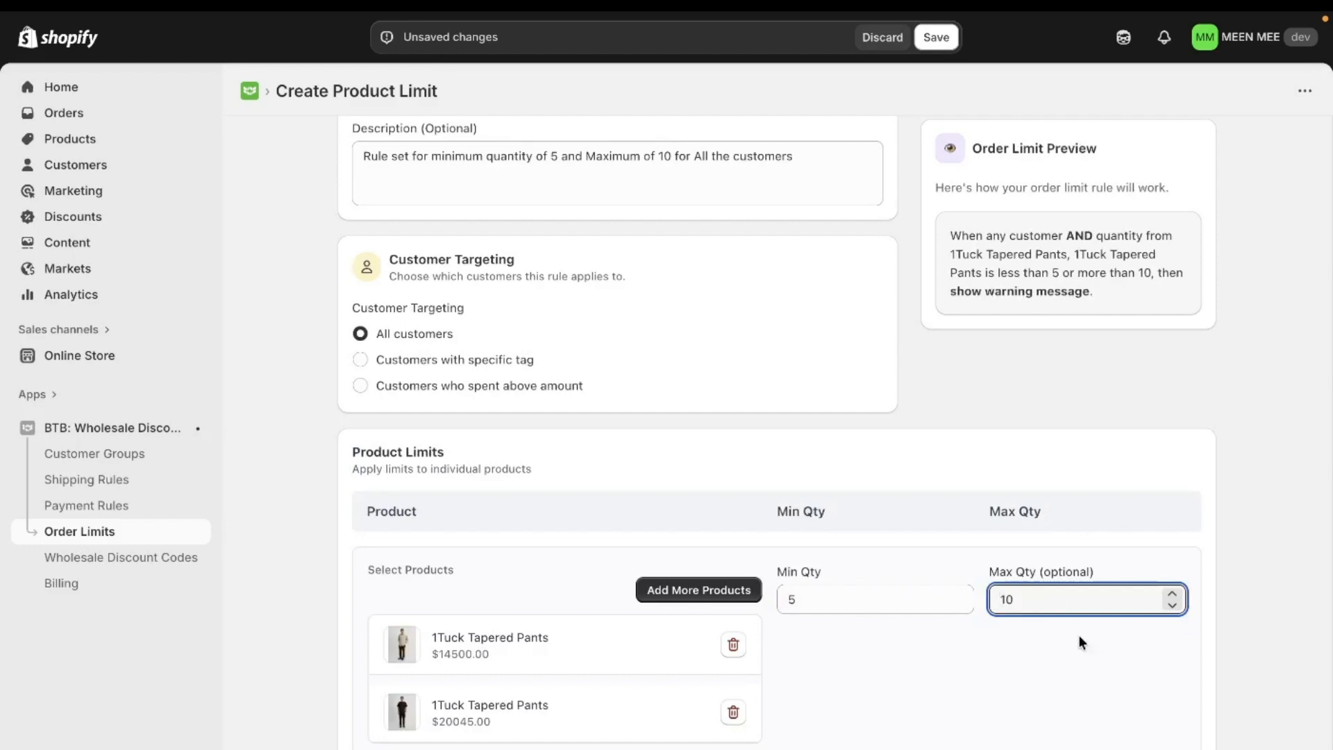
pyautogui.click(1051, 686)
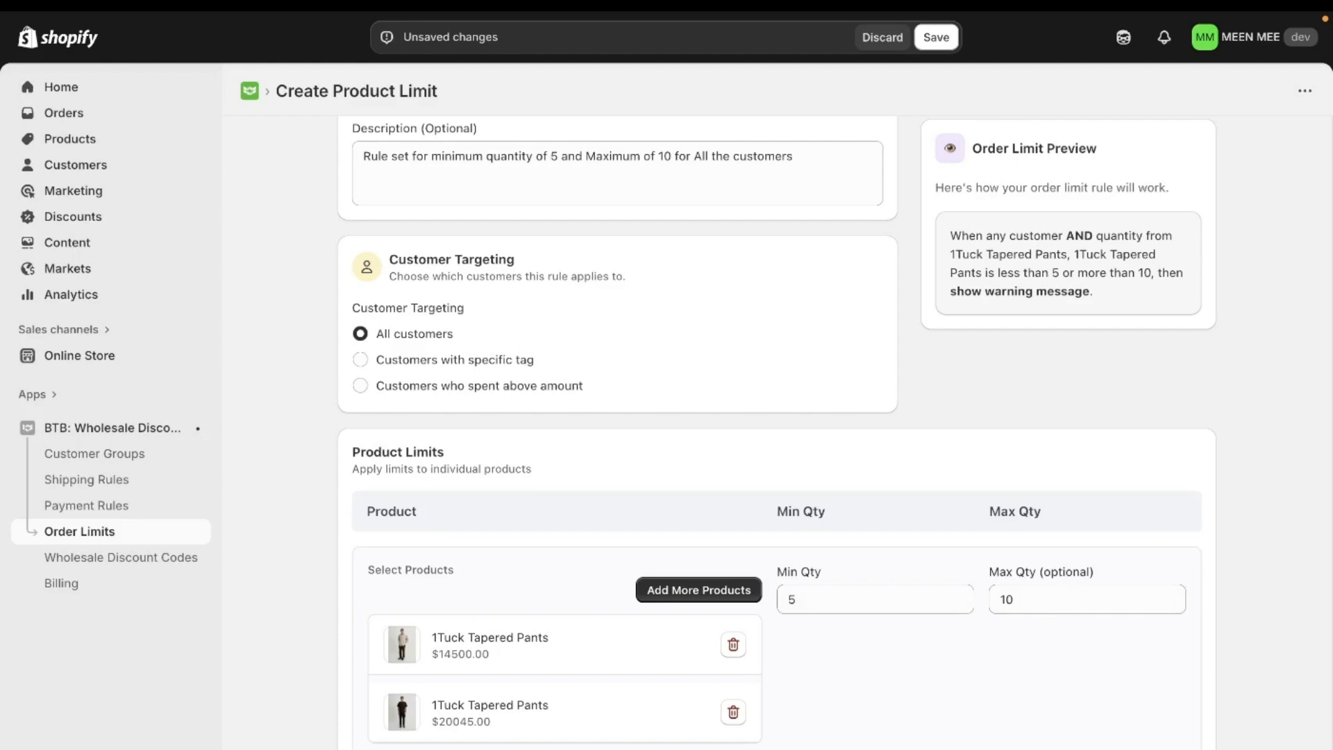
# Step: Enable a custom error message for the rule in its advanced settings
pyautogui.scroll(-4, 720, 642)
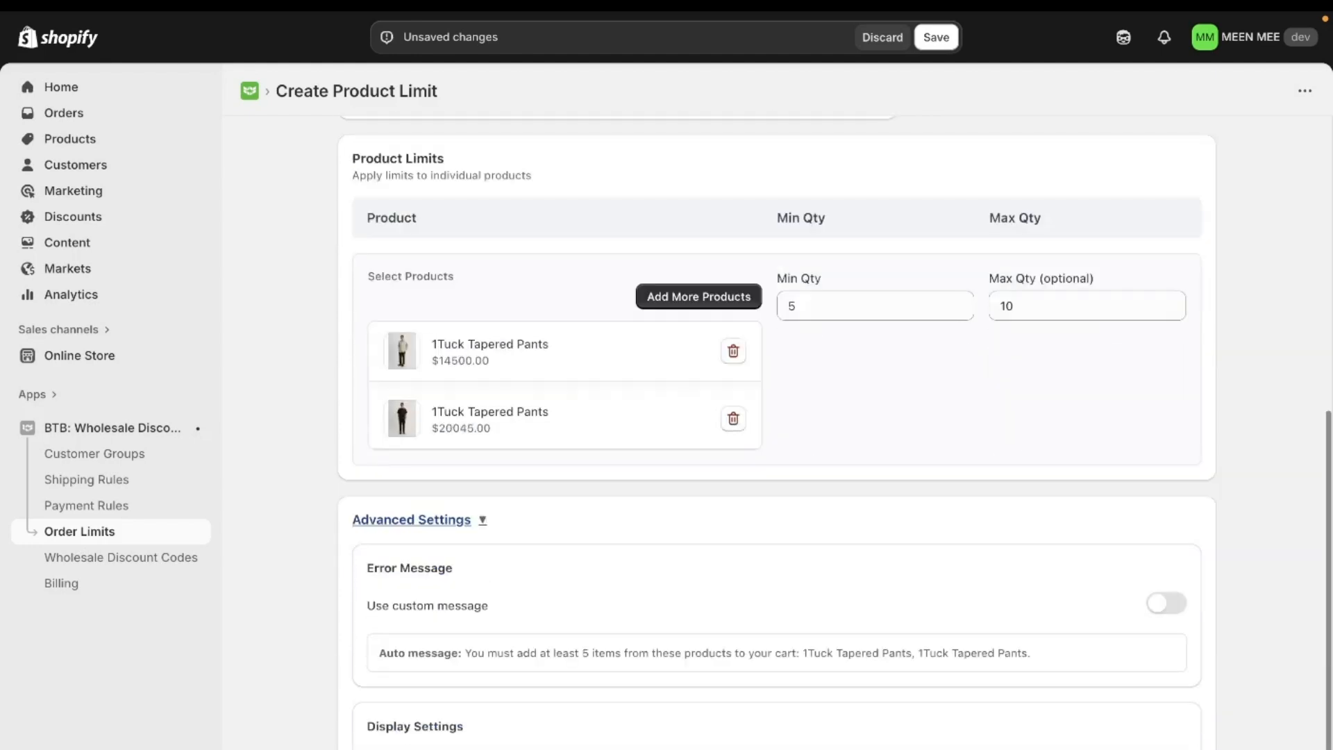
pyautogui.click(1161, 611)
pyautogui.scroll(-1, 916, 614)
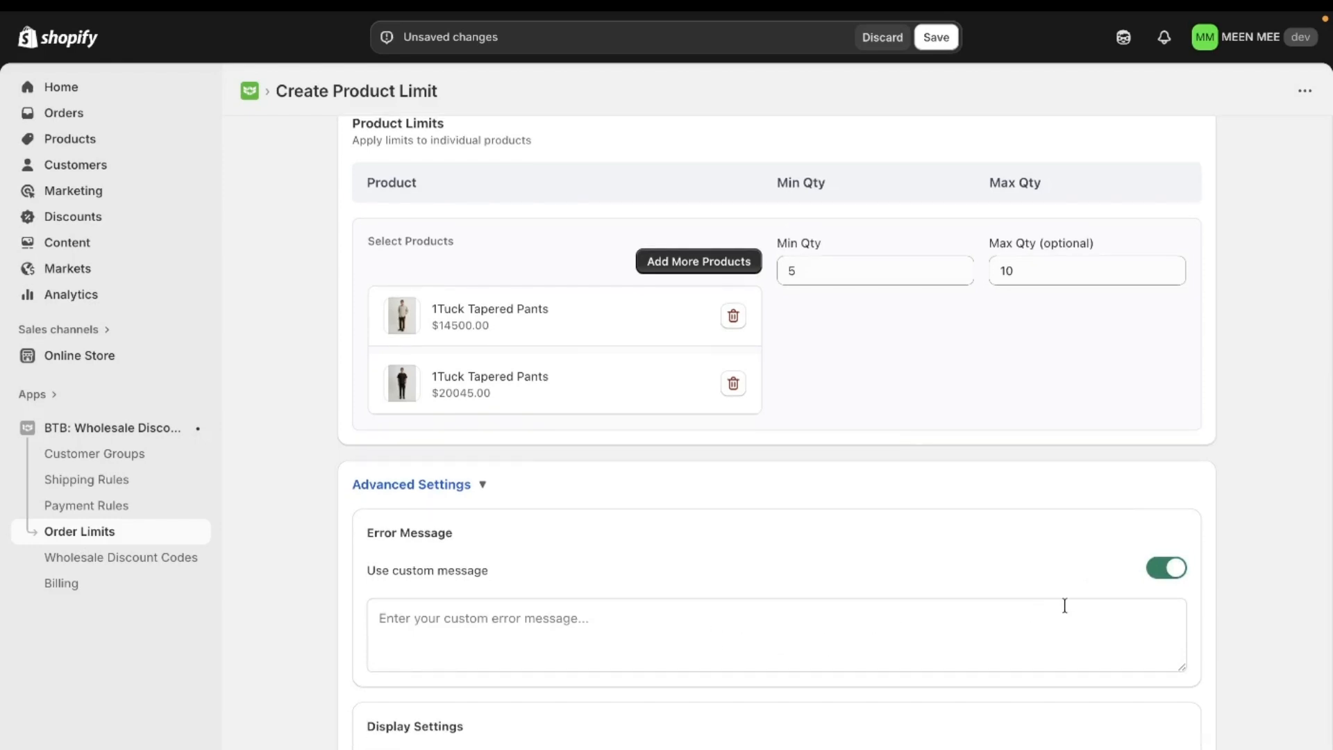
# Step: Turn off the custom error message in the rule's advanced settings and save the product limit rule
pyautogui.click(1158, 565)
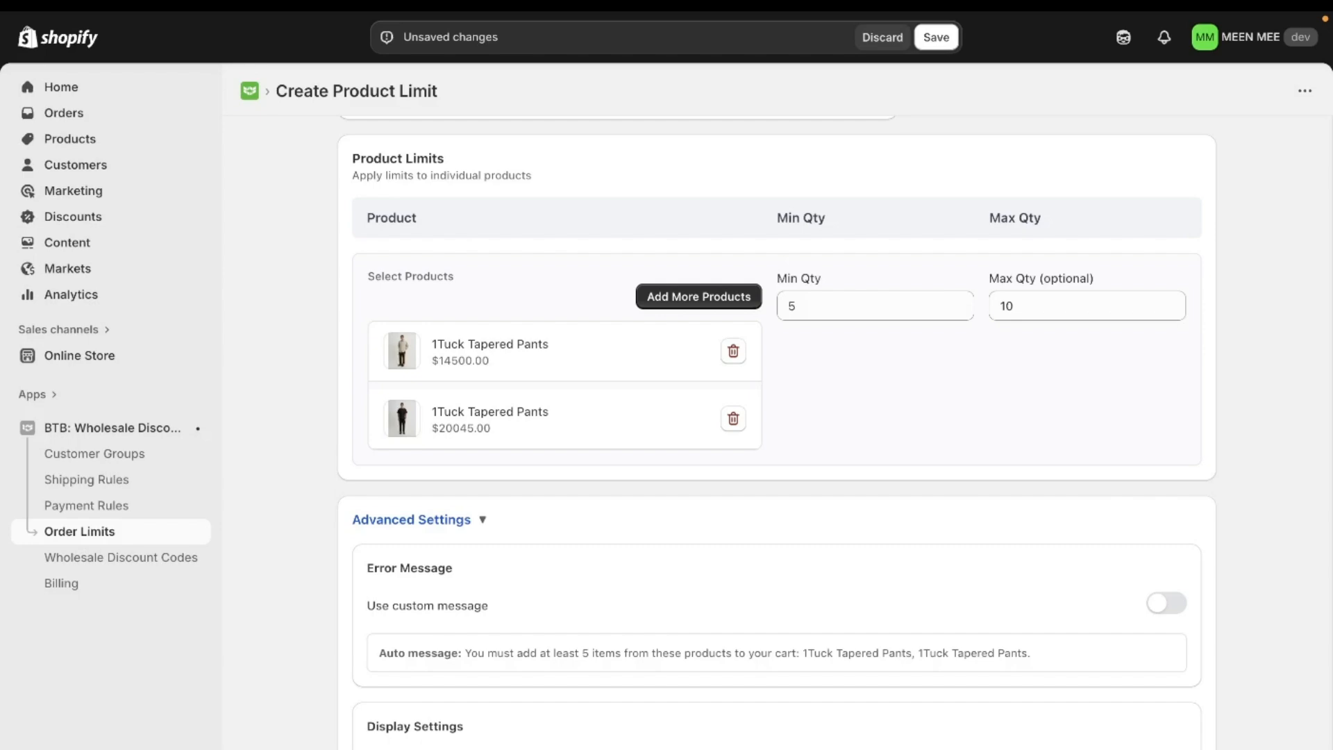
pyautogui.scroll(7, 1048, 695)
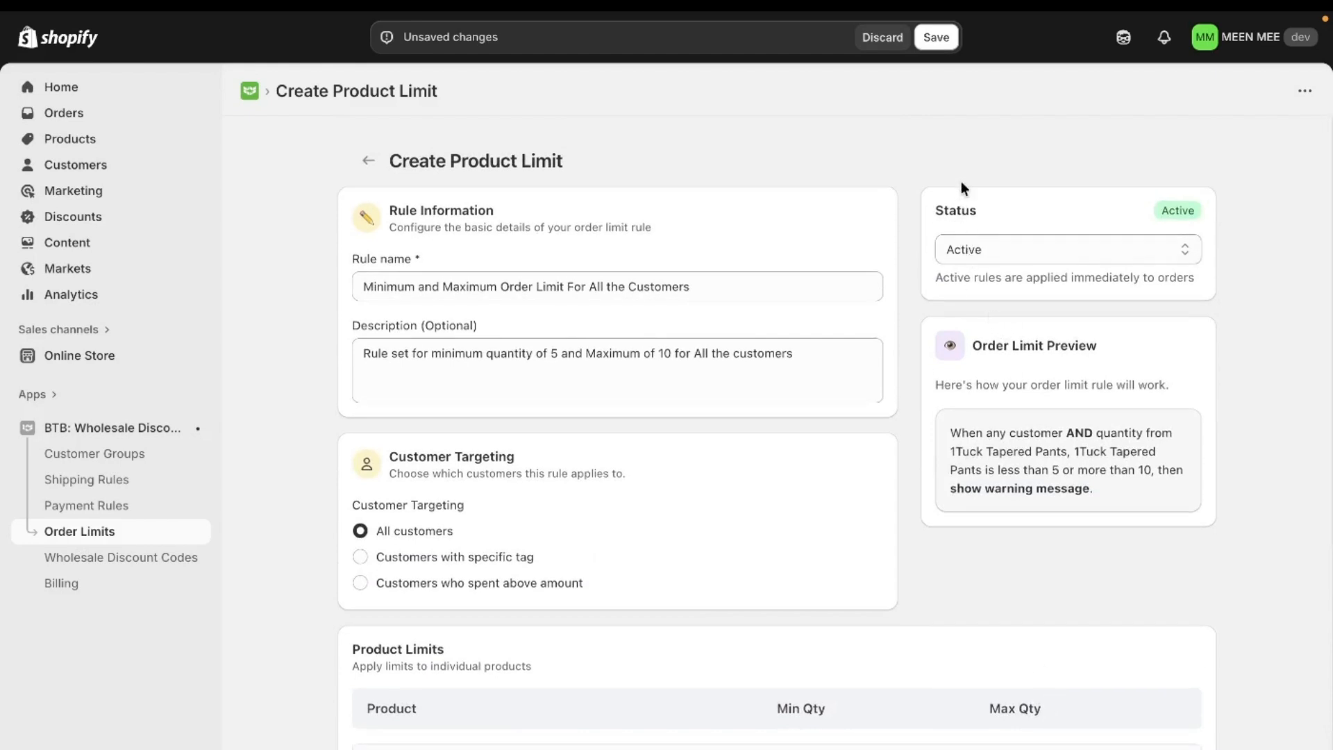
pyautogui.click(936, 38)
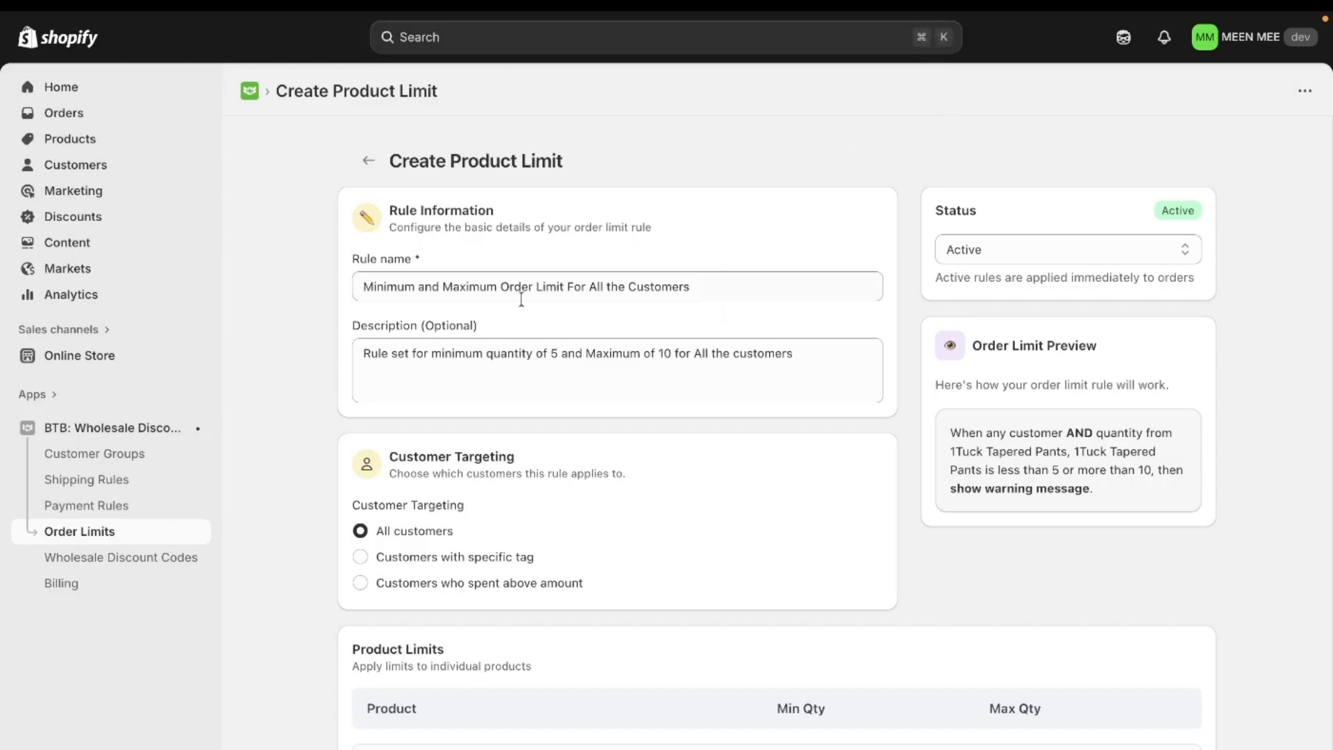
# Step: Switch to the MEEN MEE storefront and start a direct checkout for one Allied Down Hooded Blouson, a product outside the rule
pyautogui.moveTo(4, 333)
pyautogui.click(75, 336)
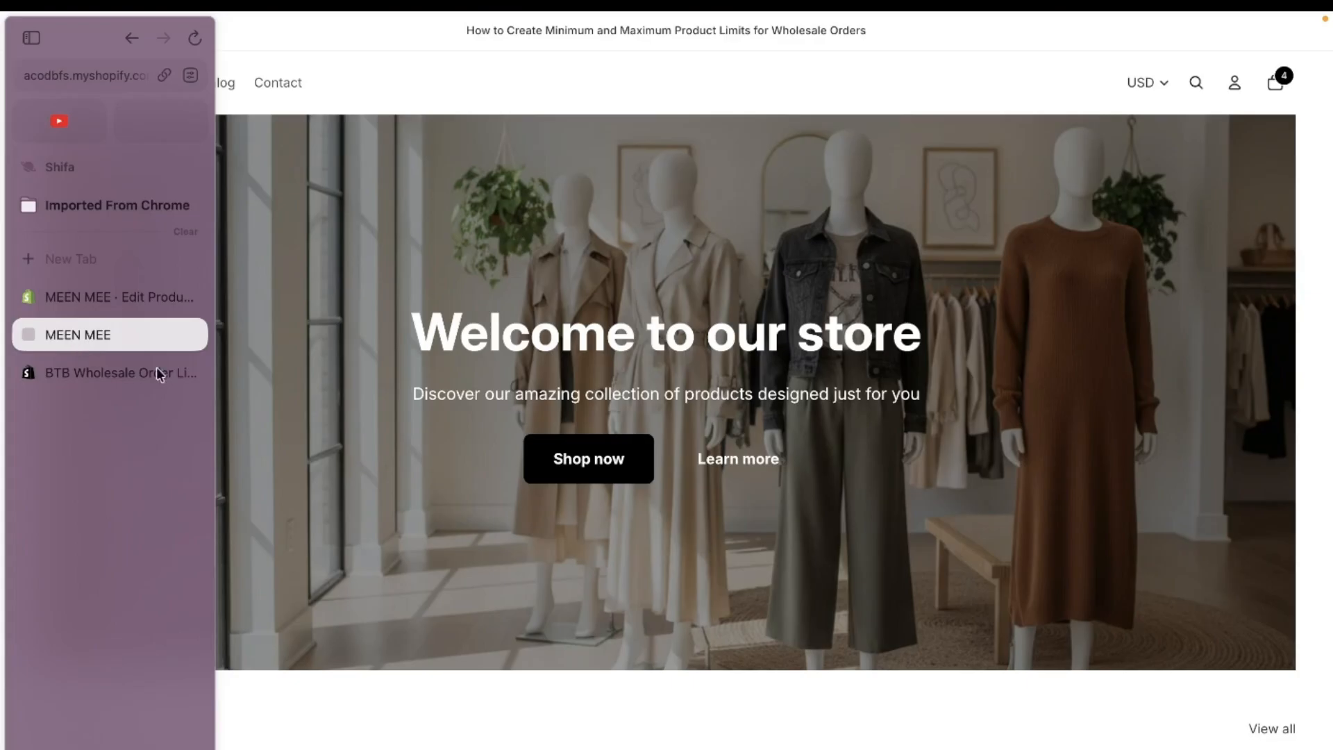
pyautogui.scroll(-5, 626, 498)
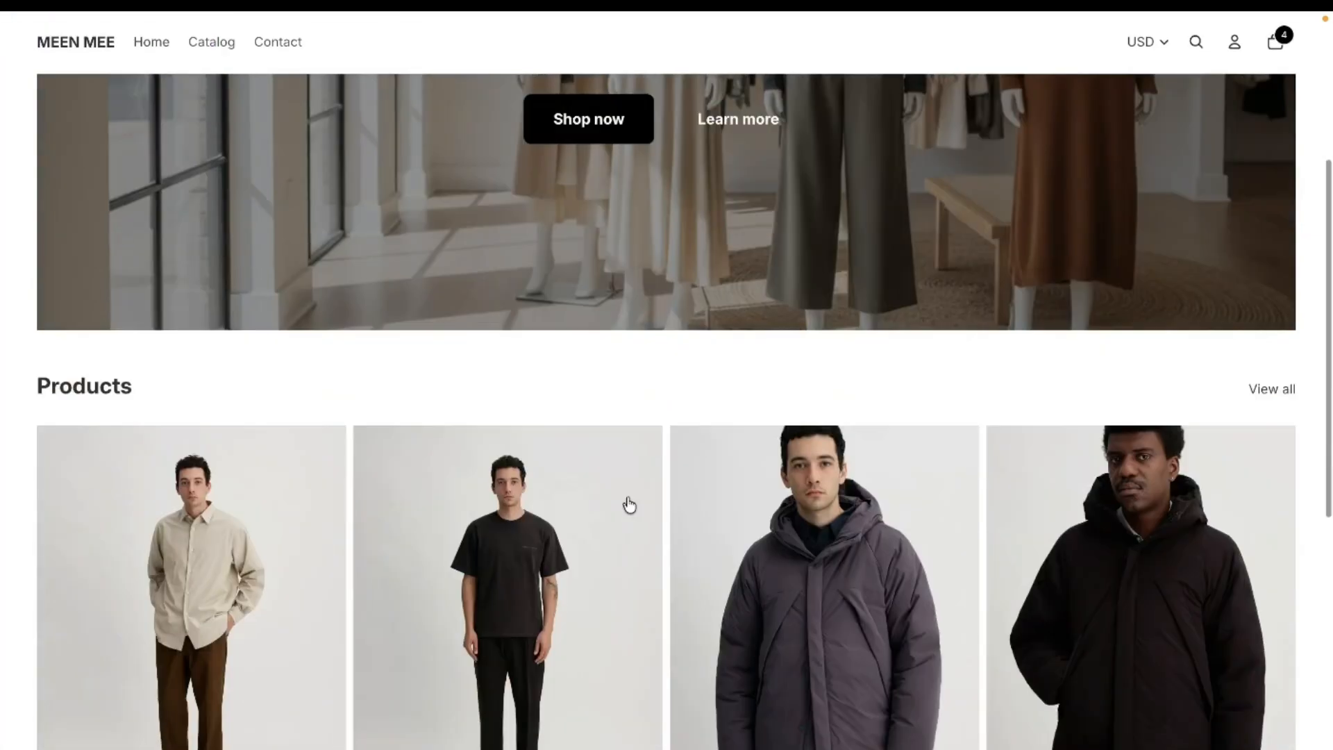
pyautogui.click(887, 506)
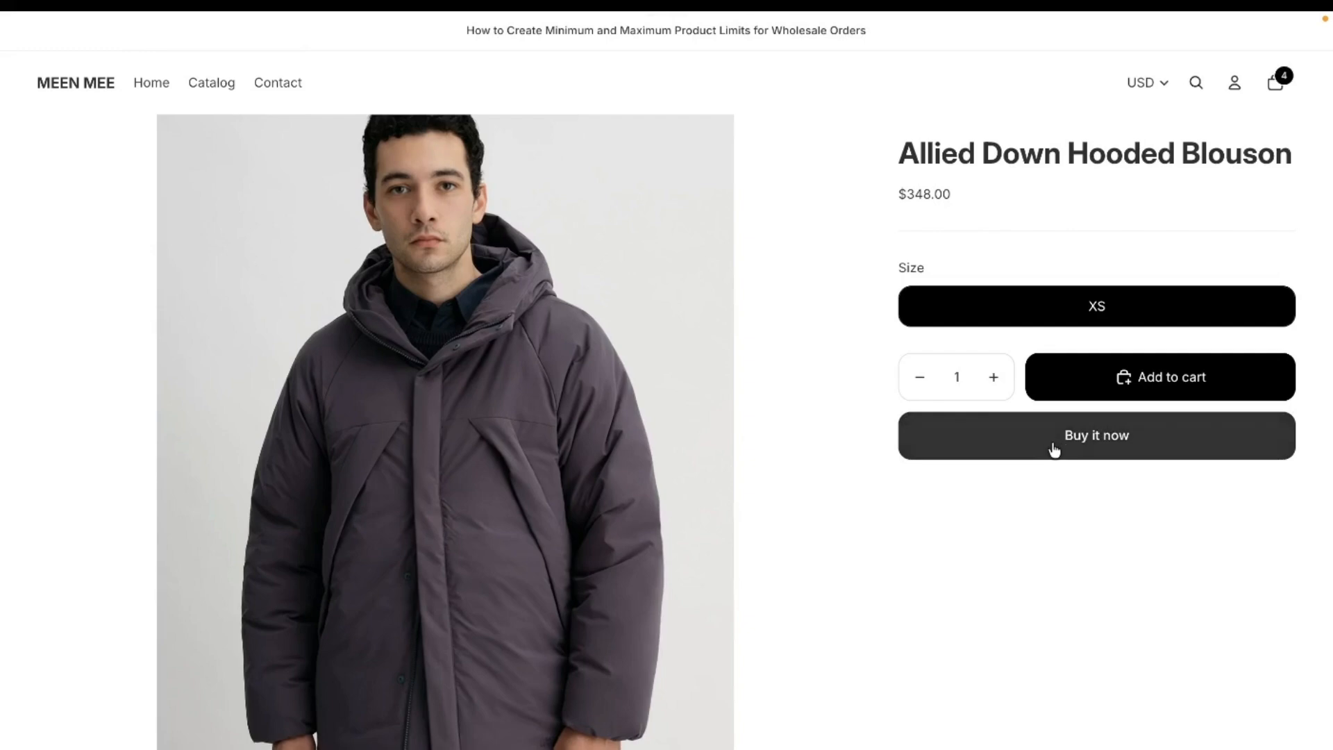
pyautogui.click(1054, 449)
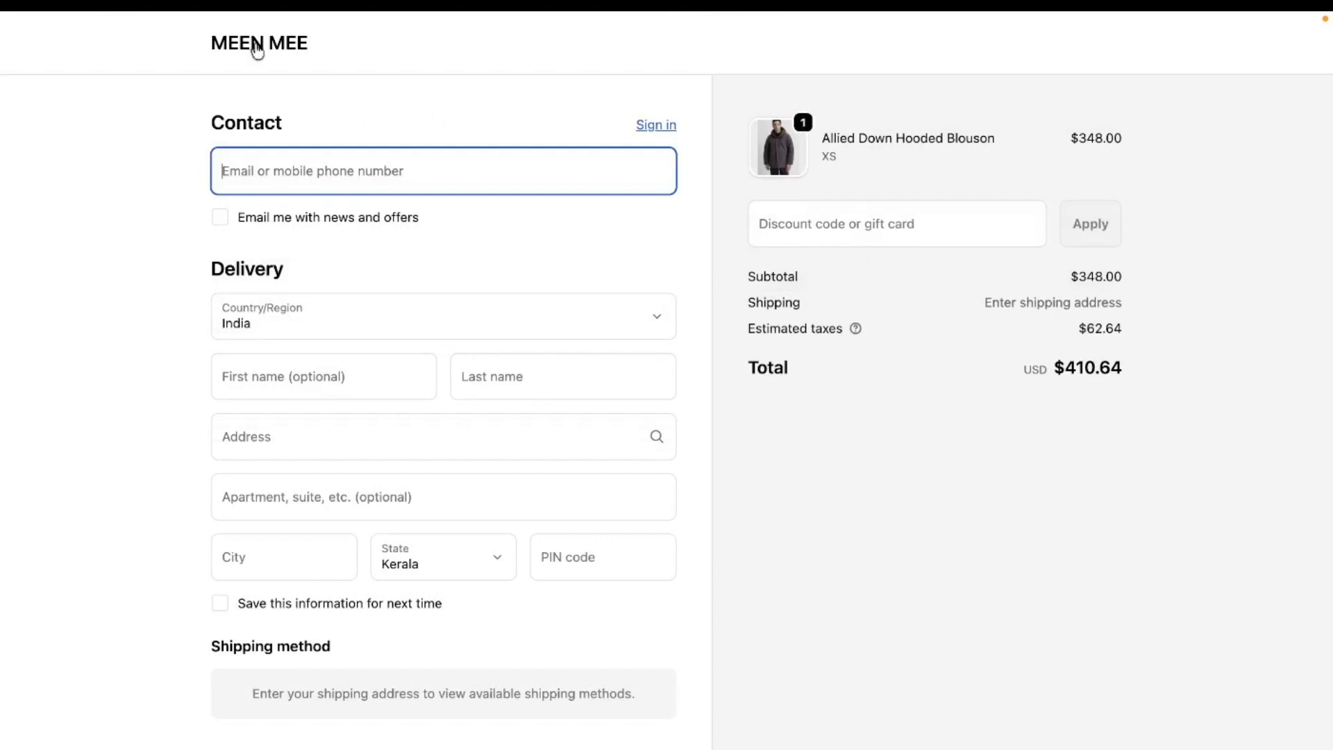
# Step: Return to the store's home page and check out the existing cart of 4 1Tuck Tapered Pants to test the minimum limit
pyautogui.moveTo(244, 51)
pyautogui.click(285, 43)
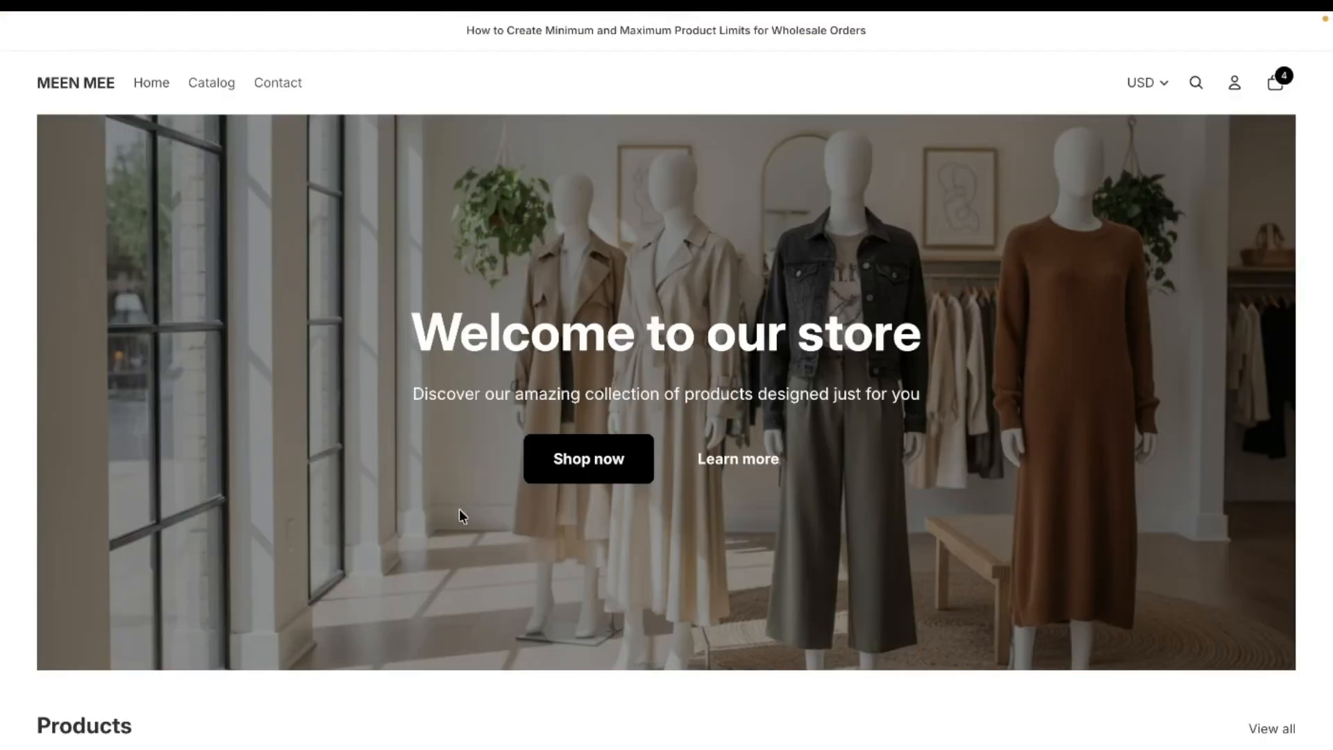
pyautogui.scroll(-5, 430, 528)
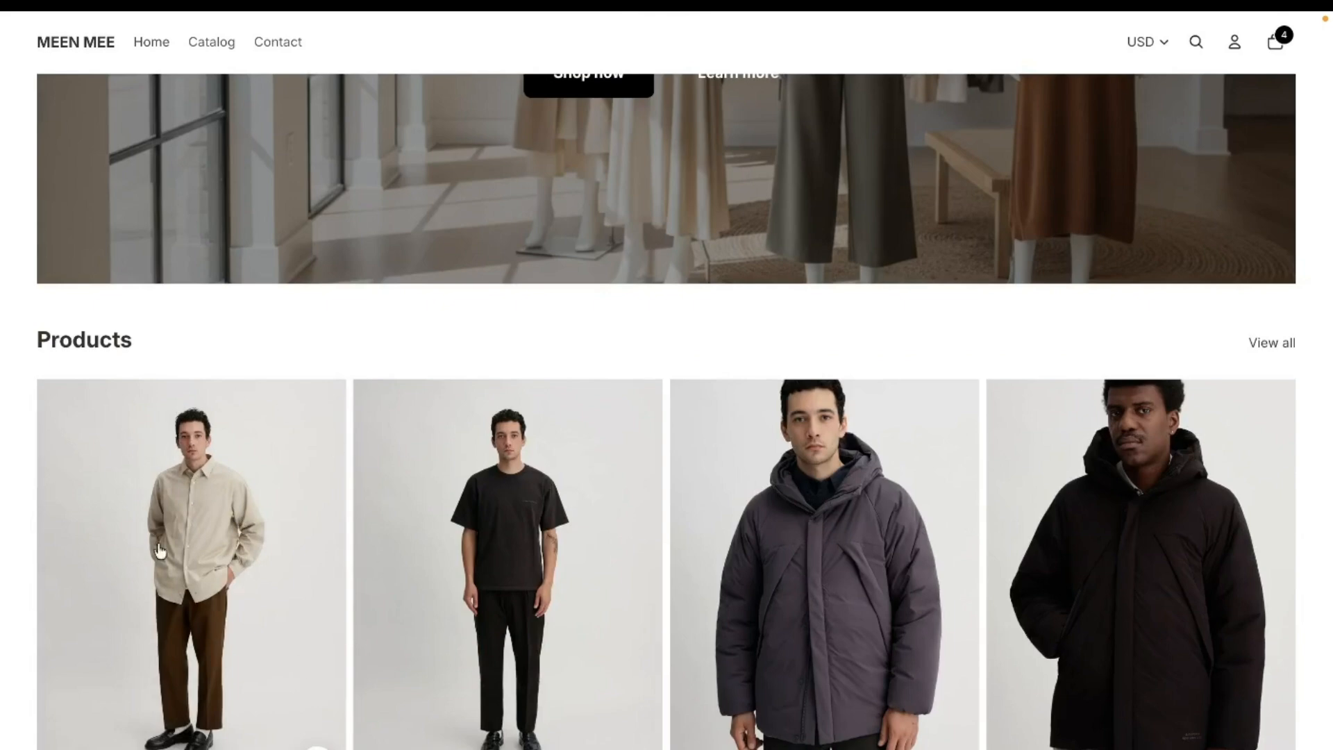
pyautogui.click(1267, 45)
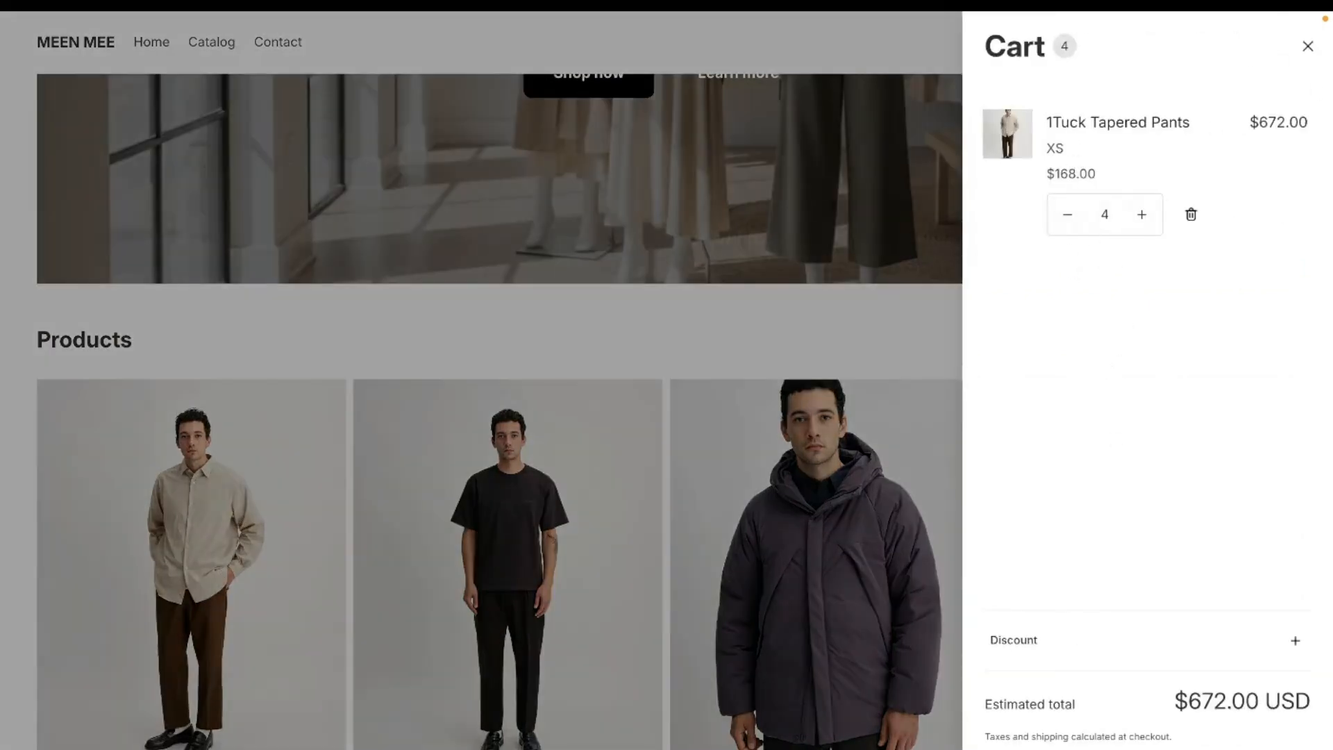
pyautogui.click(1147, 748)
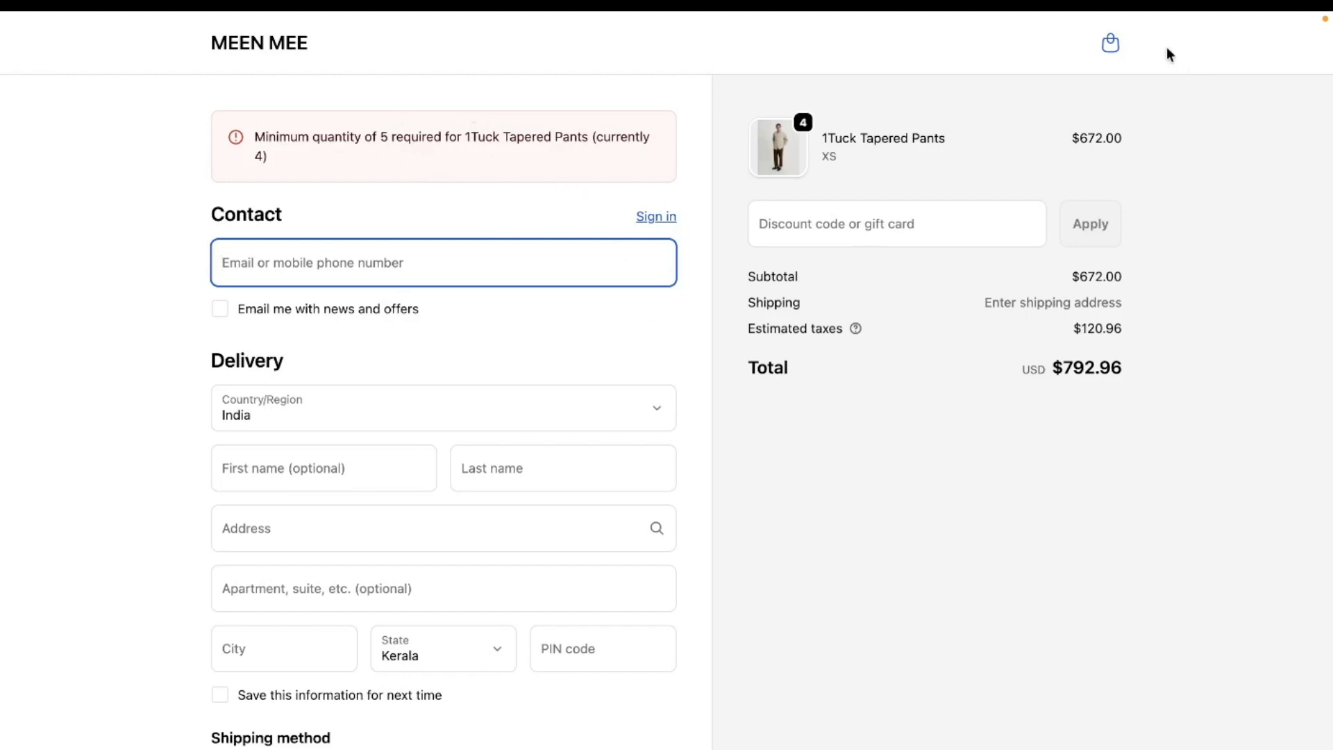
# Step: Return to the cart, raise the 1Tuck Tapered Pants quantity to 8, and proceed to checkout
pyautogui.click(1111, 45)
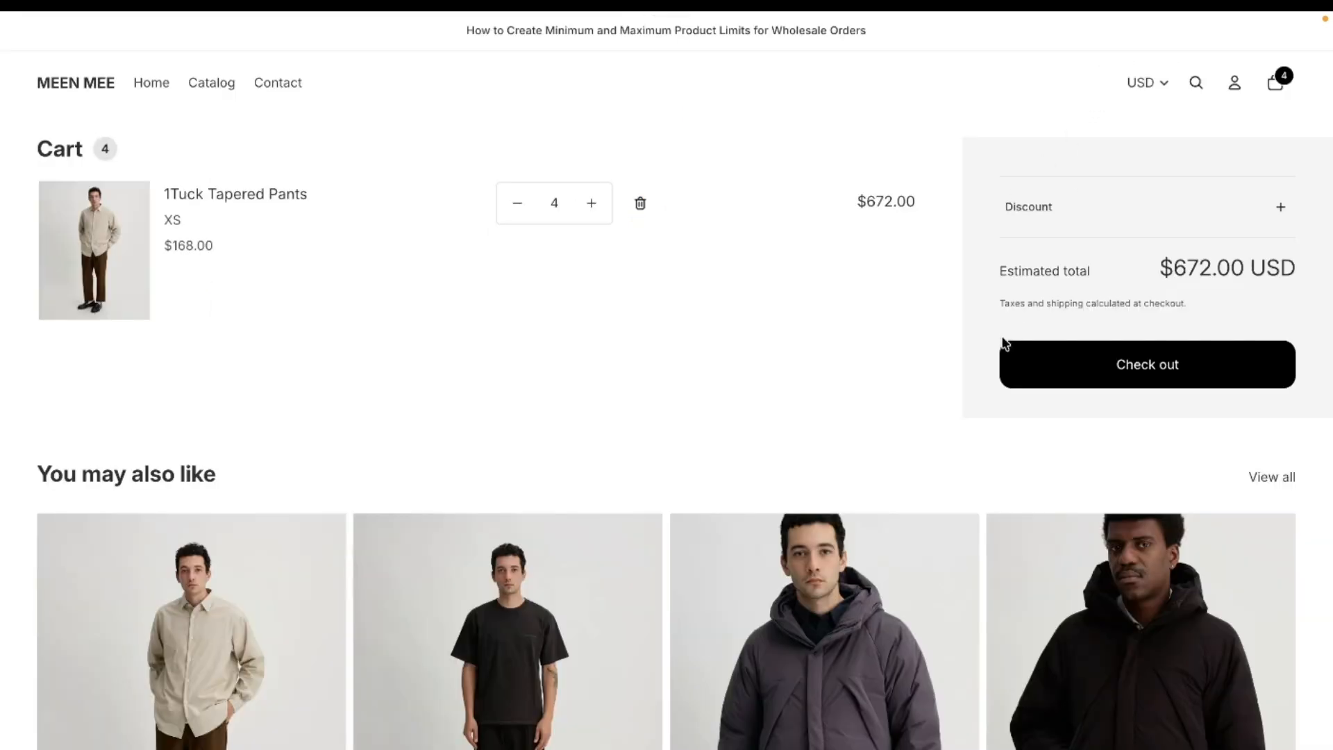
pyautogui.click(591, 205)
pyautogui.click(592, 205)
pyautogui.click(591, 206)
pyautogui.click(591, 205)
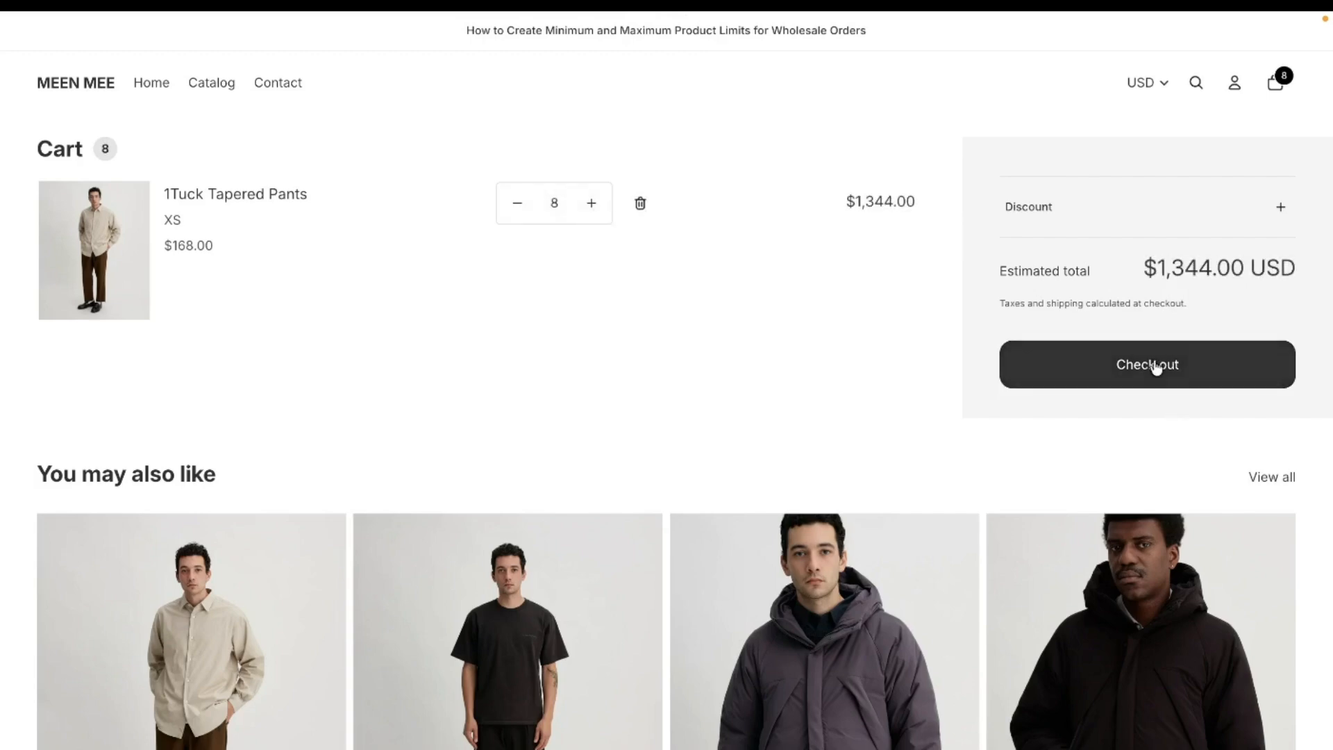
pyautogui.click(1126, 364)
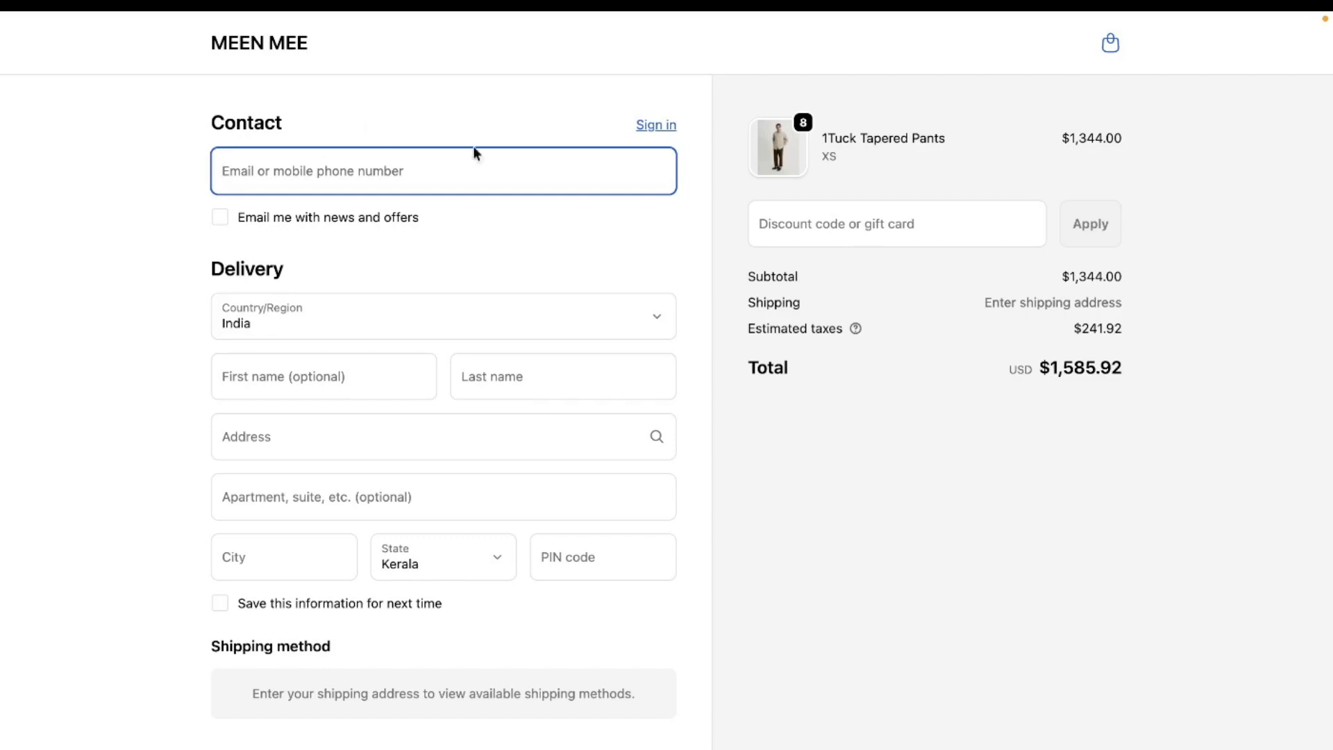
# Step: Go back to the cart, increase the 1Tuck Tapered Pants quantity to 15, and check out to test the maximum limit
pyautogui.click(1108, 45)
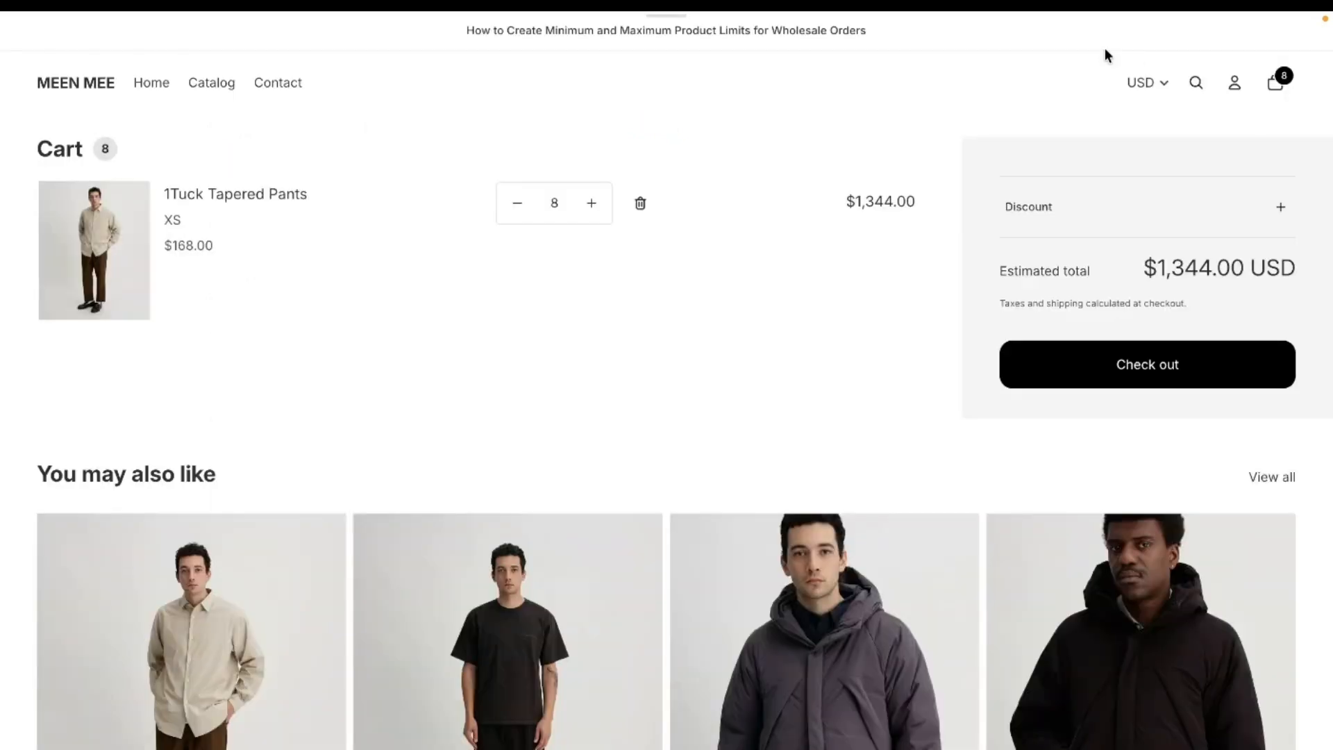
pyautogui.click(593, 203)
pyautogui.click(592, 203)
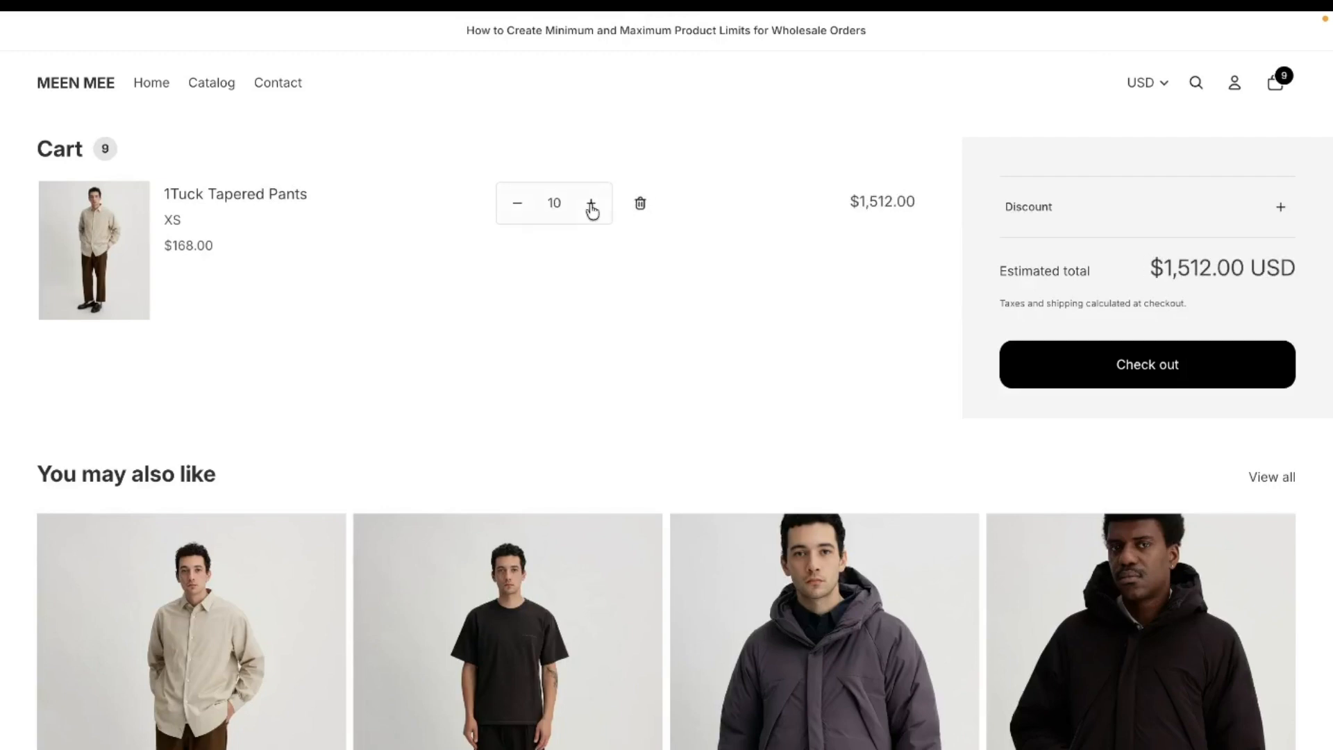
pyautogui.click(592, 203)
pyautogui.click(592, 204)
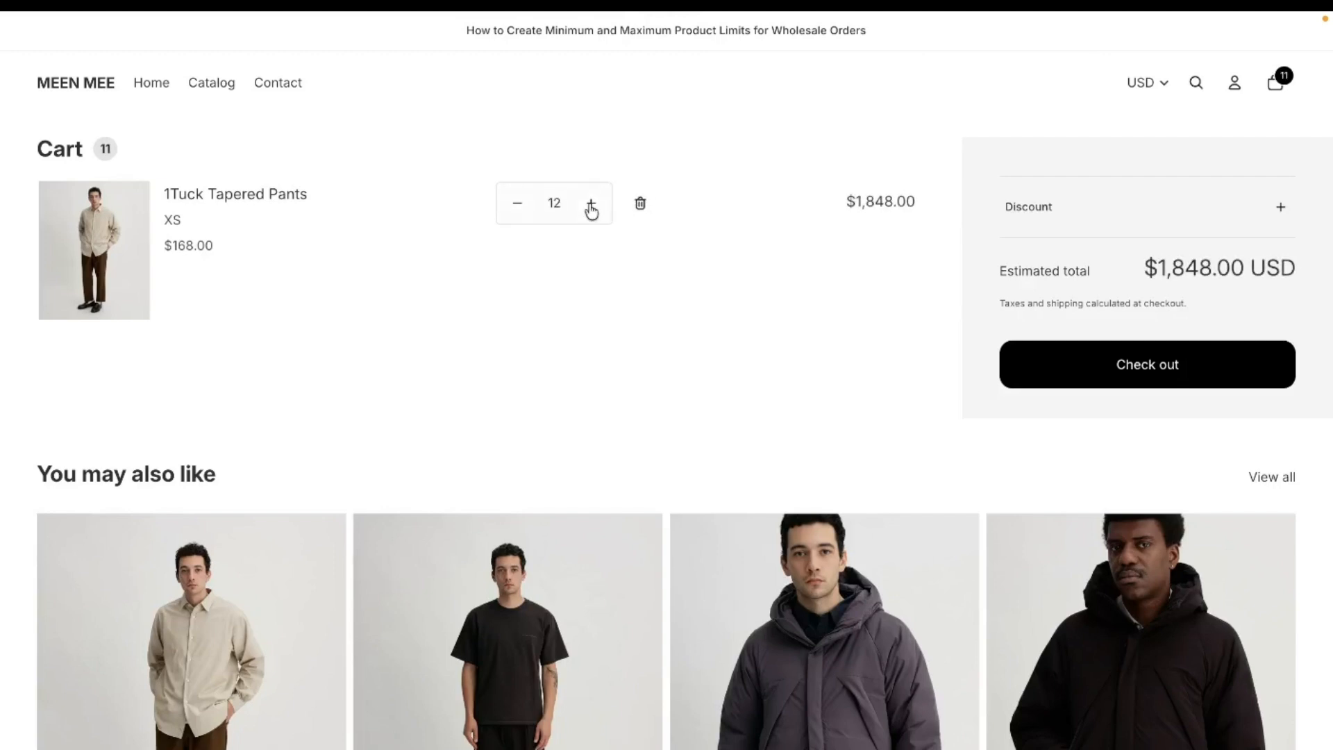
pyautogui.doubleClick(591, 204)
pyautogui.click(591, 204)
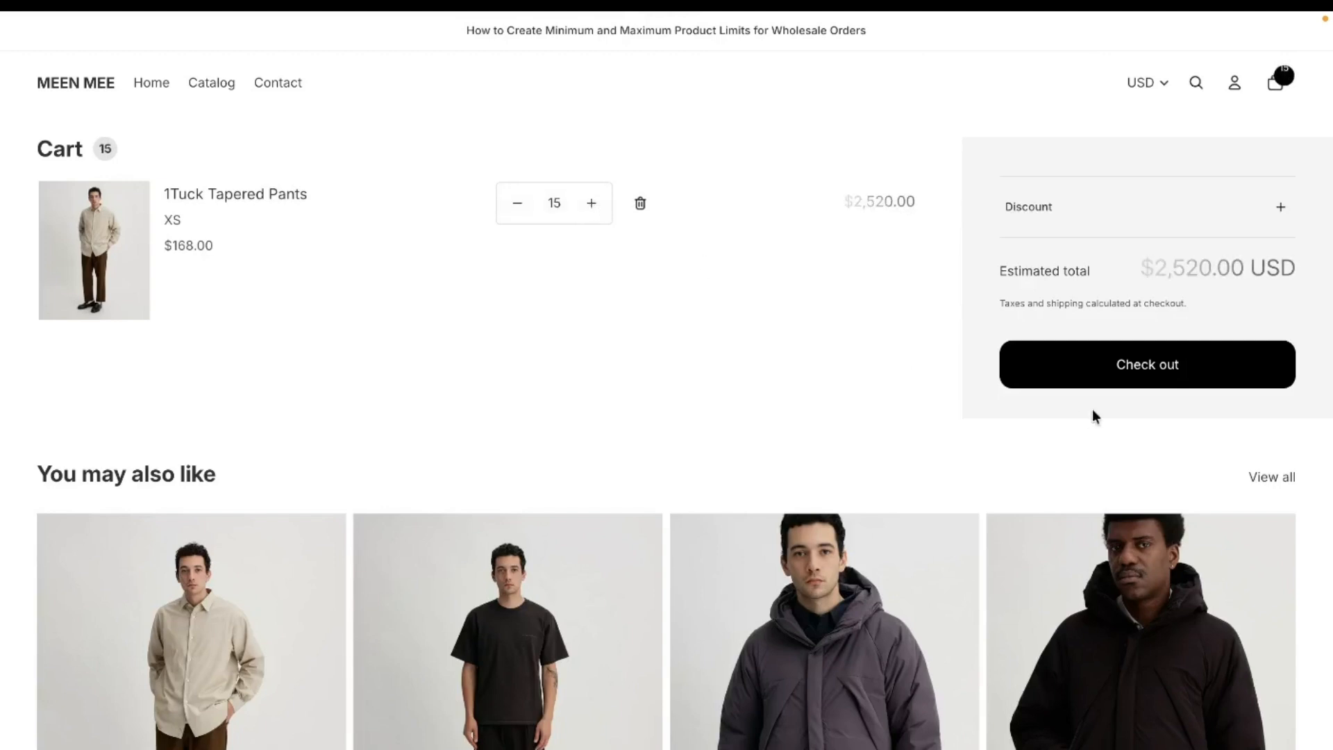
pyautogui.click(1103, 360)
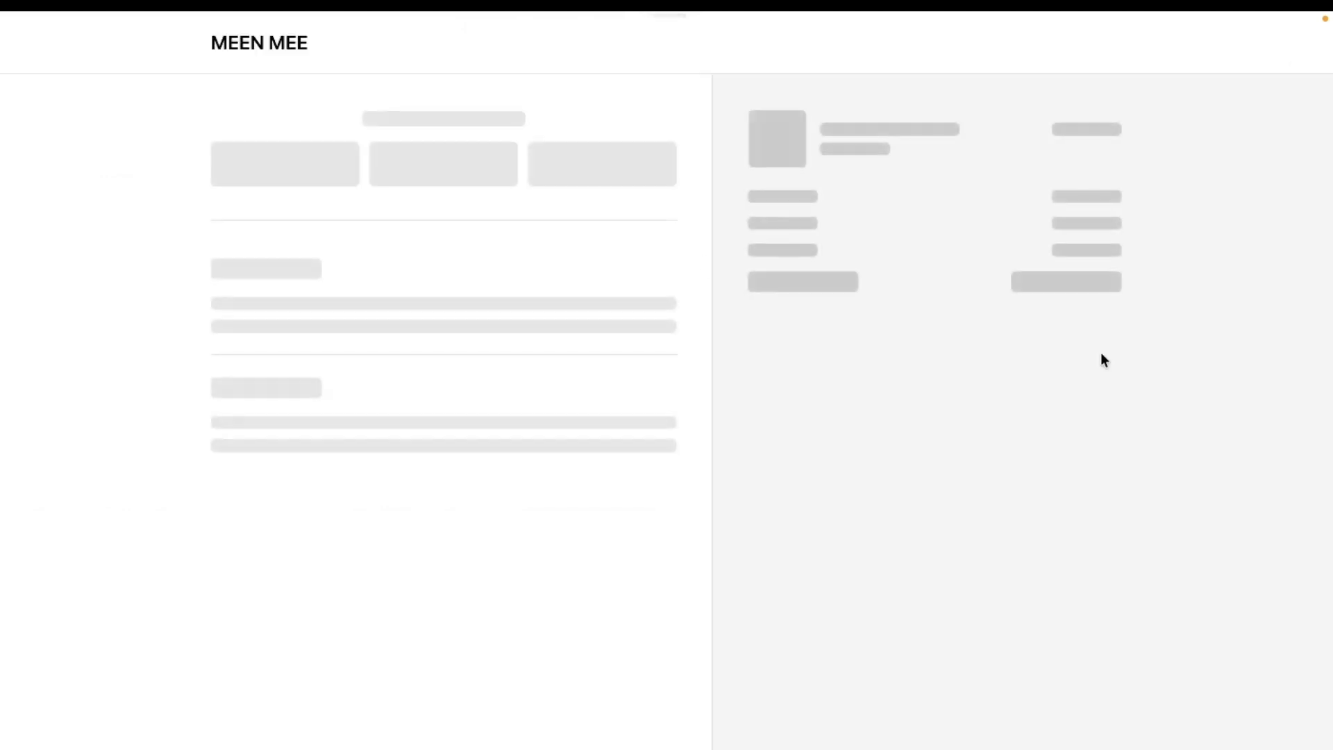